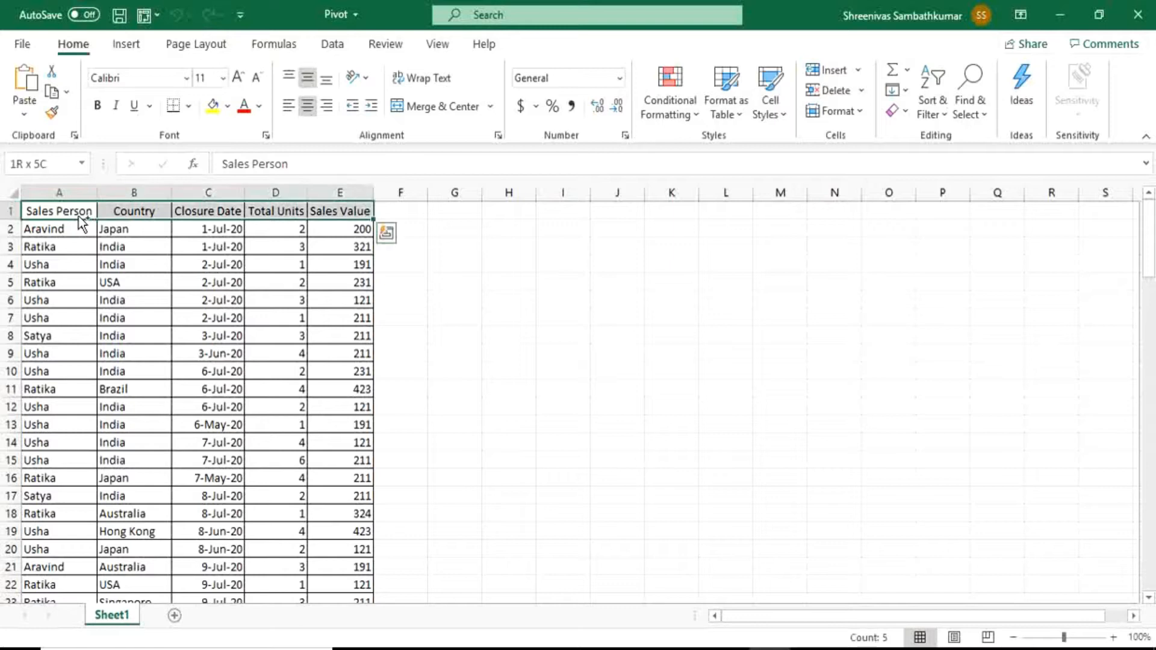
Step: Select the whole sales table from the header row to row 110 to check its extent
key("ctrl+shift+Down")
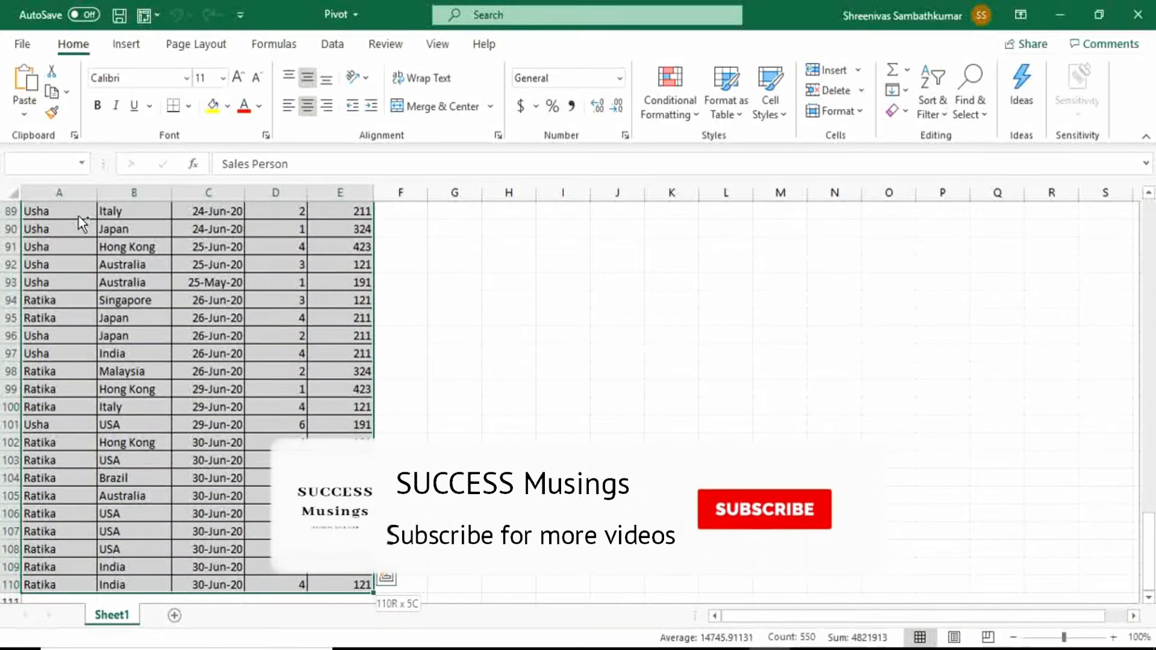
key("ctrl+Home")
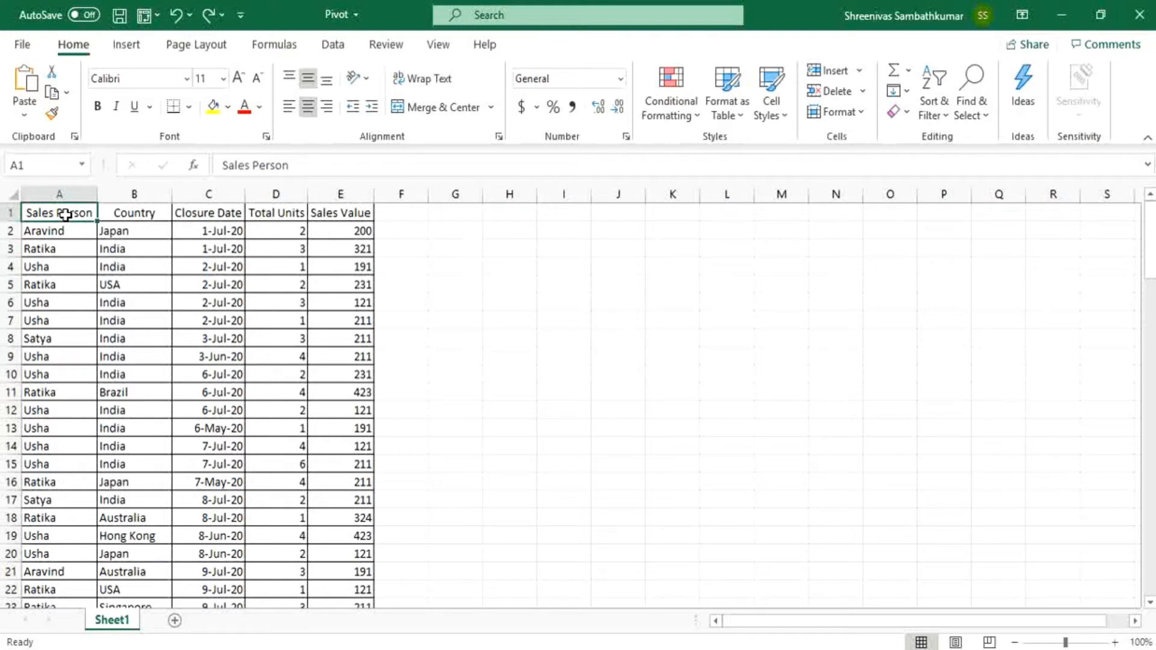
Step: Insert a blank column between the Sales Person and Country columns
left_click(121, 199)
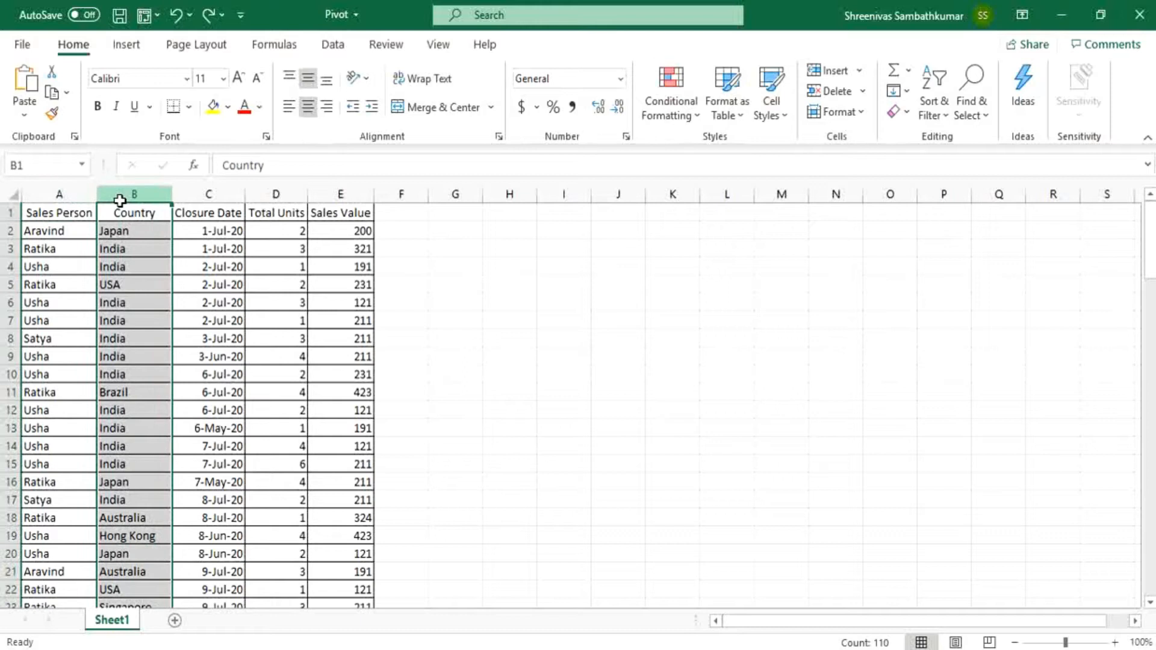
key("ctrl+shift+plus")
left_click(42, 302)
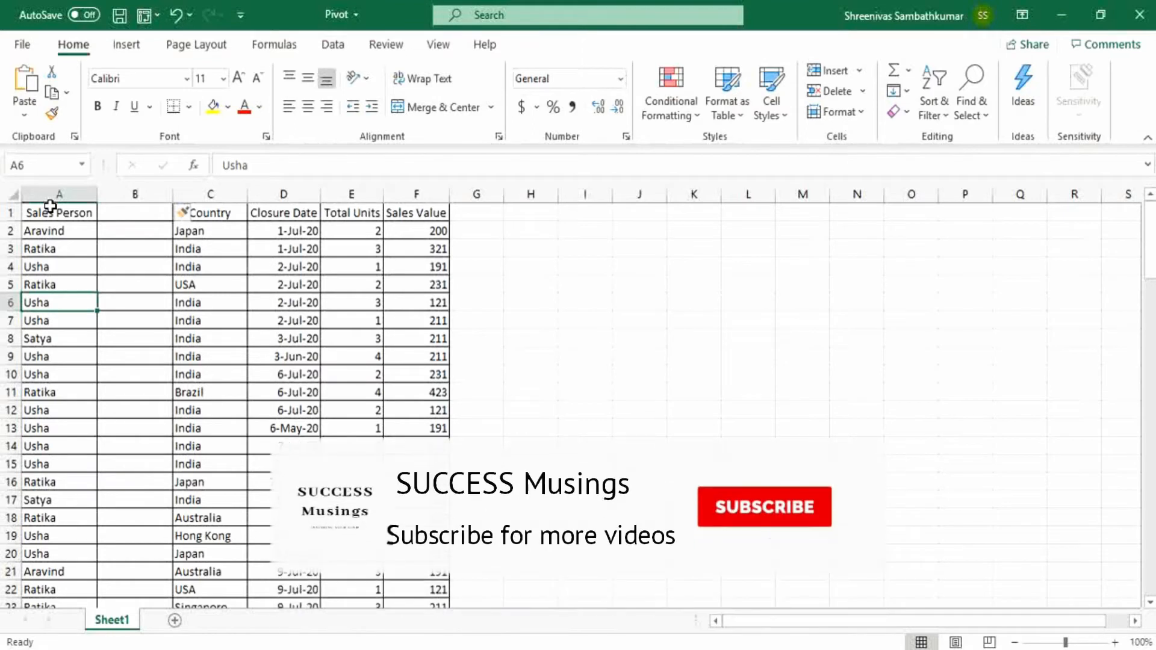
scroll(66, 320, "down", 4)
scroll(66, 320, "up", 4)
Step: Insert a blank row at row 4 of the sales table
left_click(11, 266)
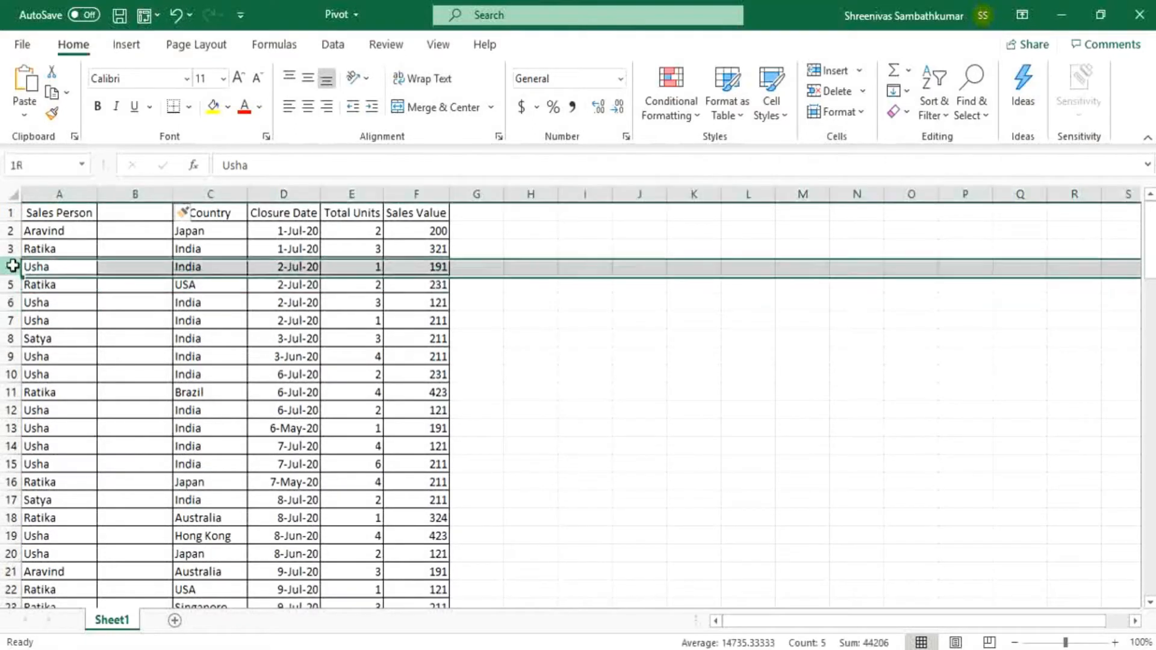
key("ctrl+shift+plus")
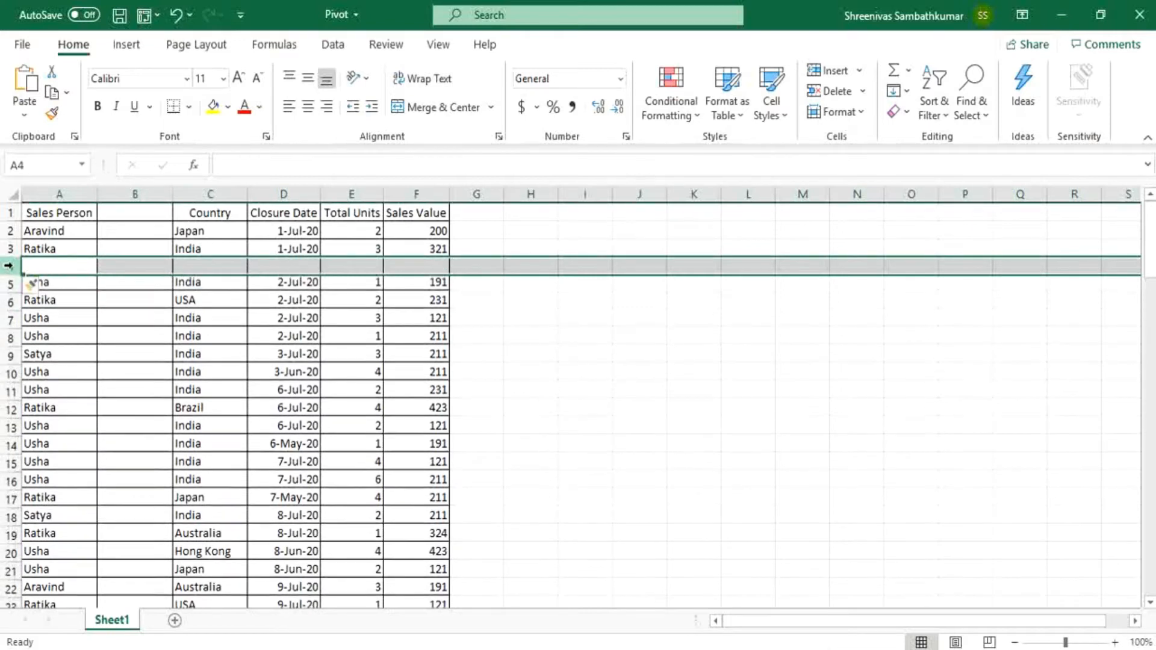
left_click(59, 247)
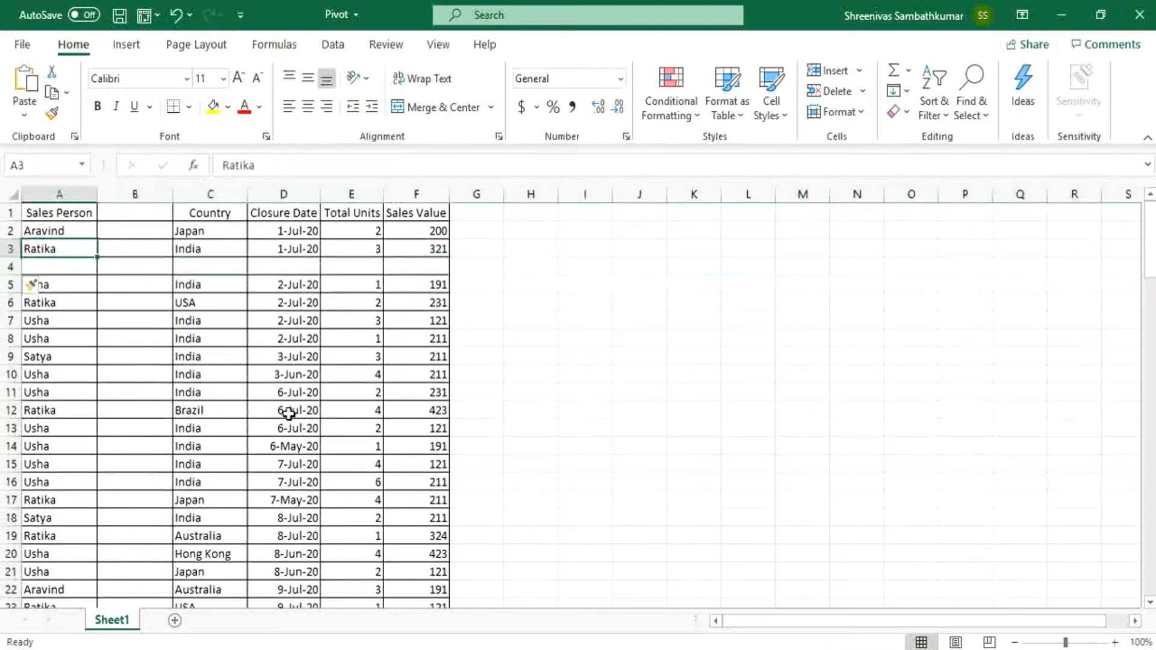
scroll(288, 413, "down", 2)
scroll(289, 413, "up", 2)
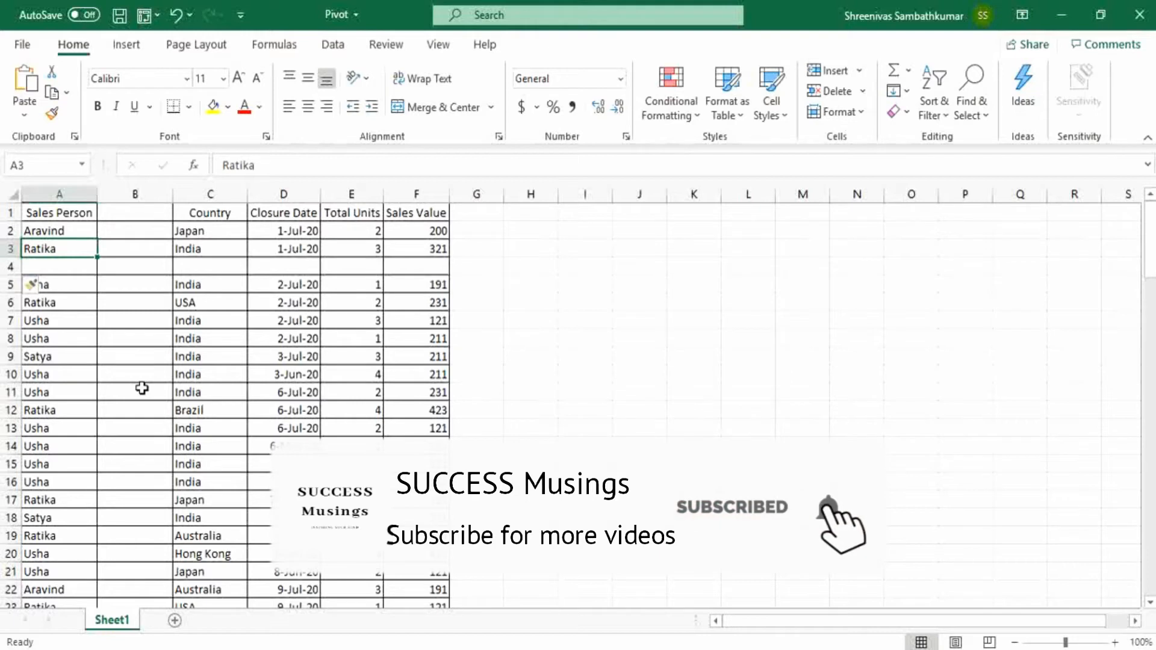
Step: Delete the blank column B and the blank row 4 from the sales table
left_click(145, 195)
key("ctrl+minus")
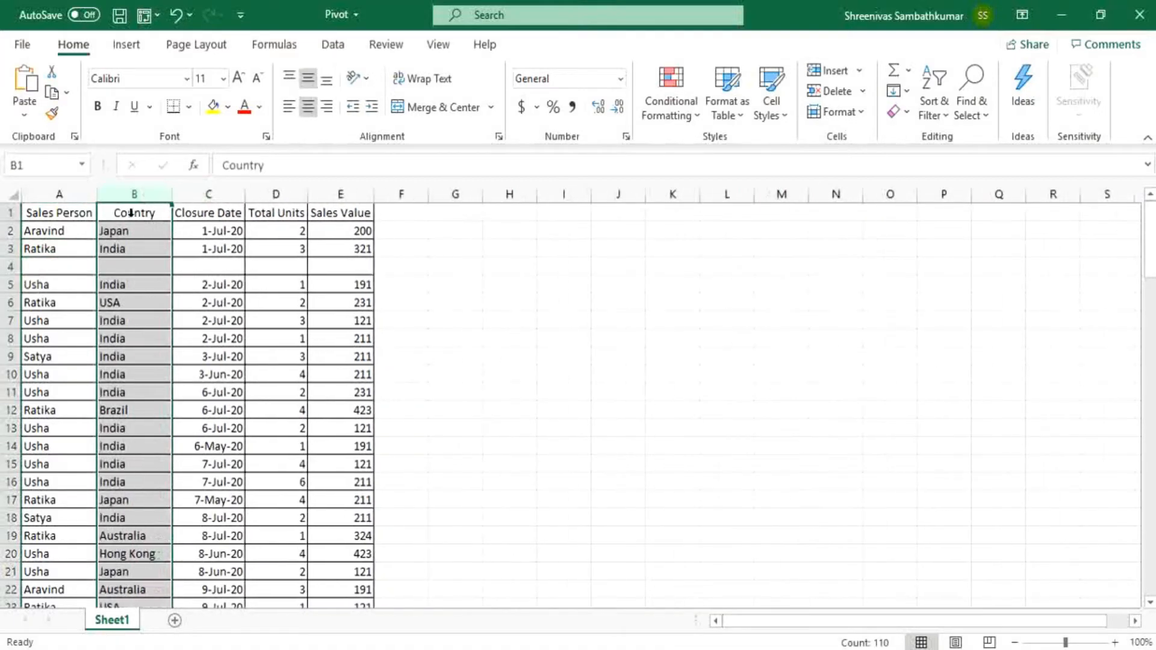
left_click(31, 271)
left_click(15, 266)
key("ctrl+minus")
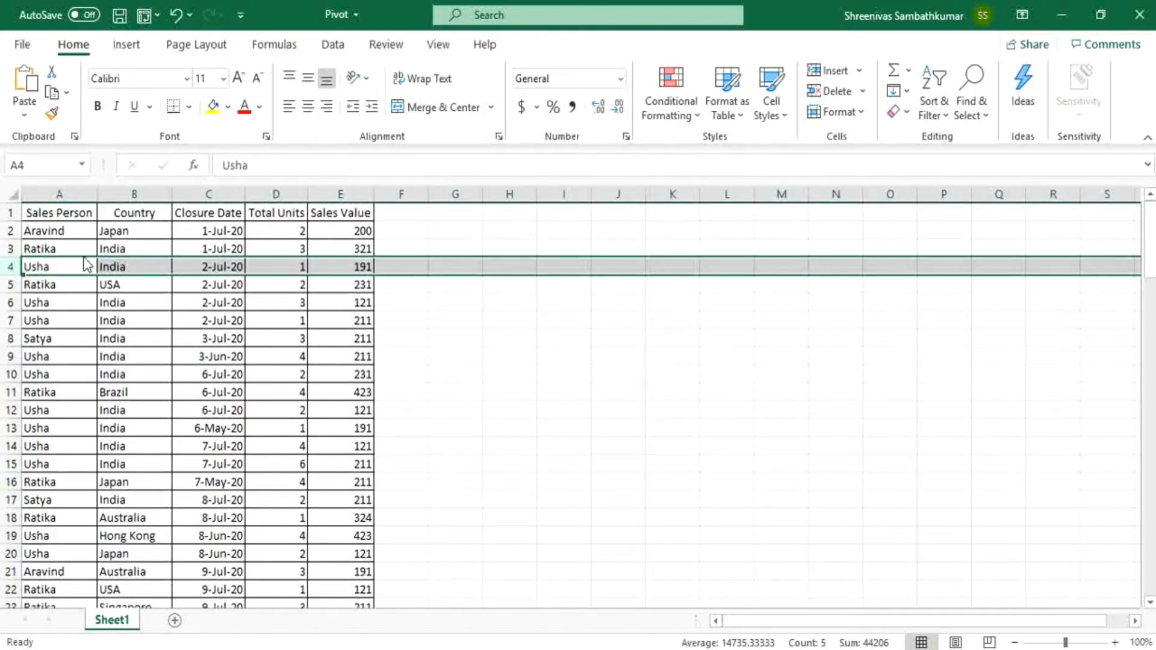
left_click(87, 282)
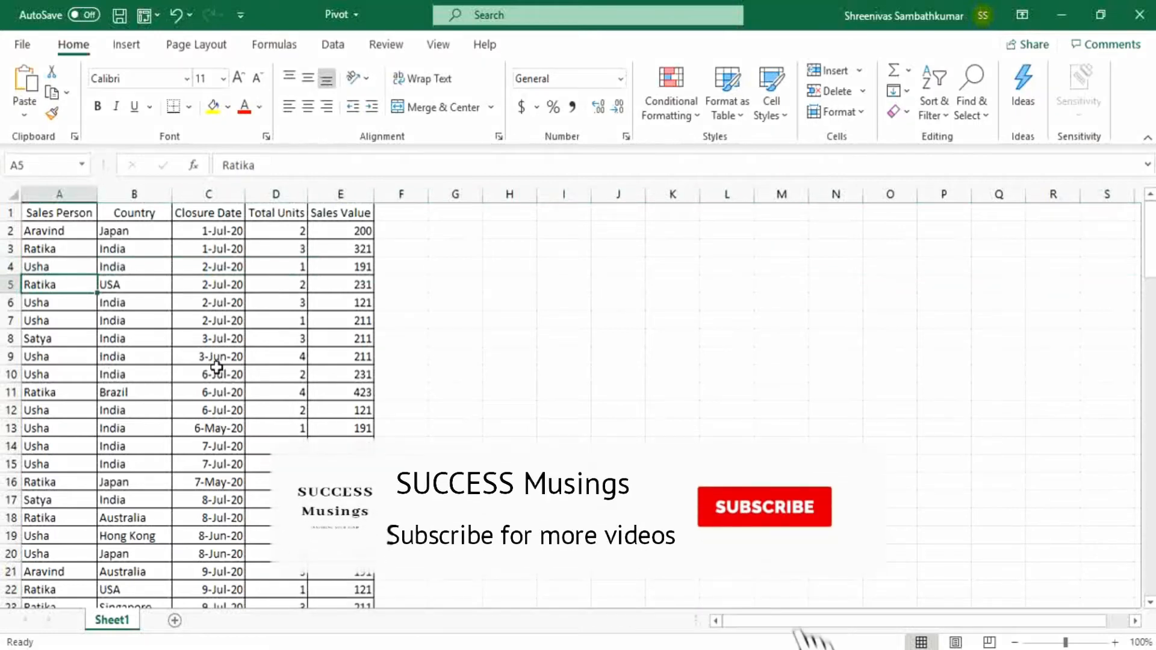
Step: Create a PivotTable from Sheet1!$A$1:$E$110 on the existing worksheet at cell G1
key("ctrl+Home")
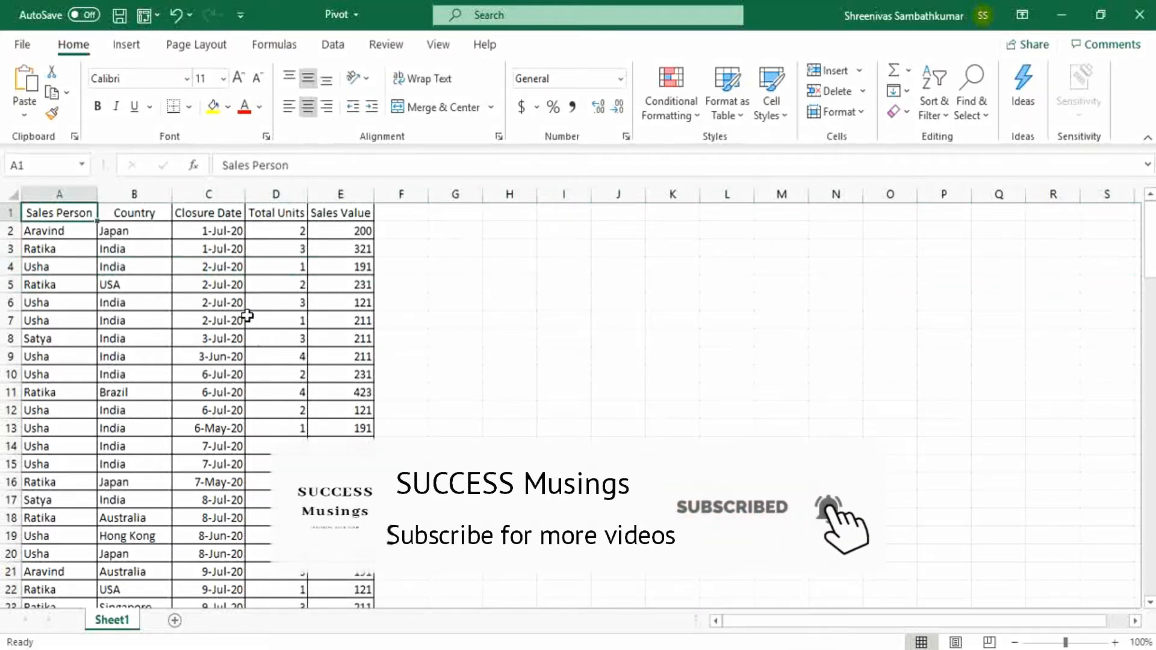
left_click(128, 46)
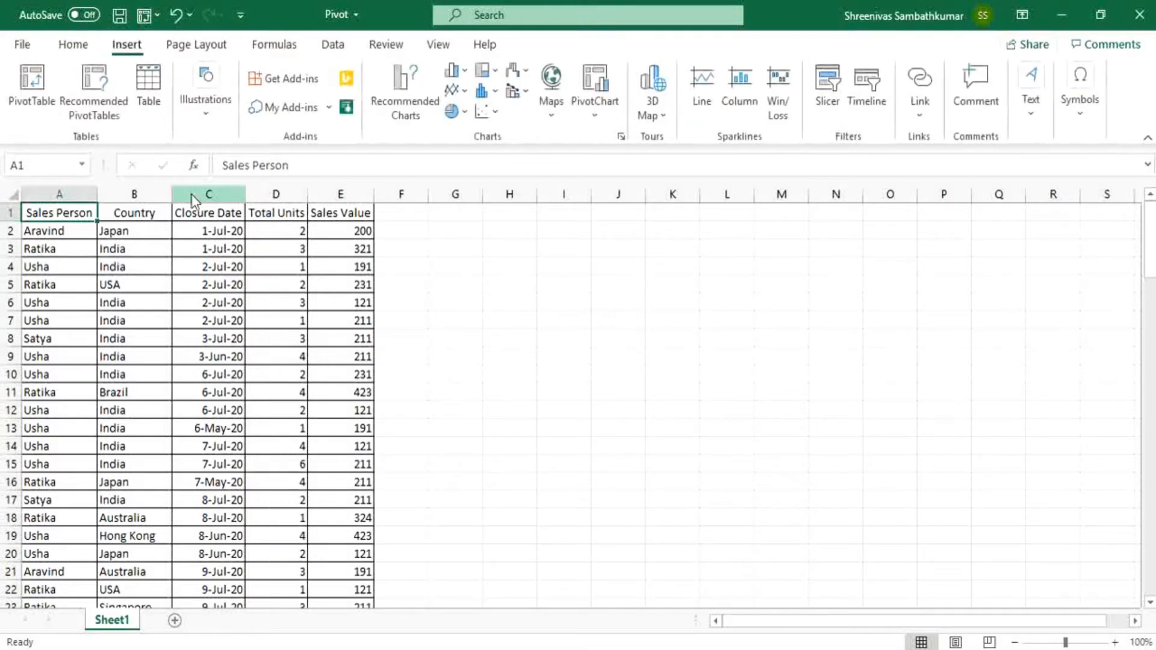
left_click(37, 116)
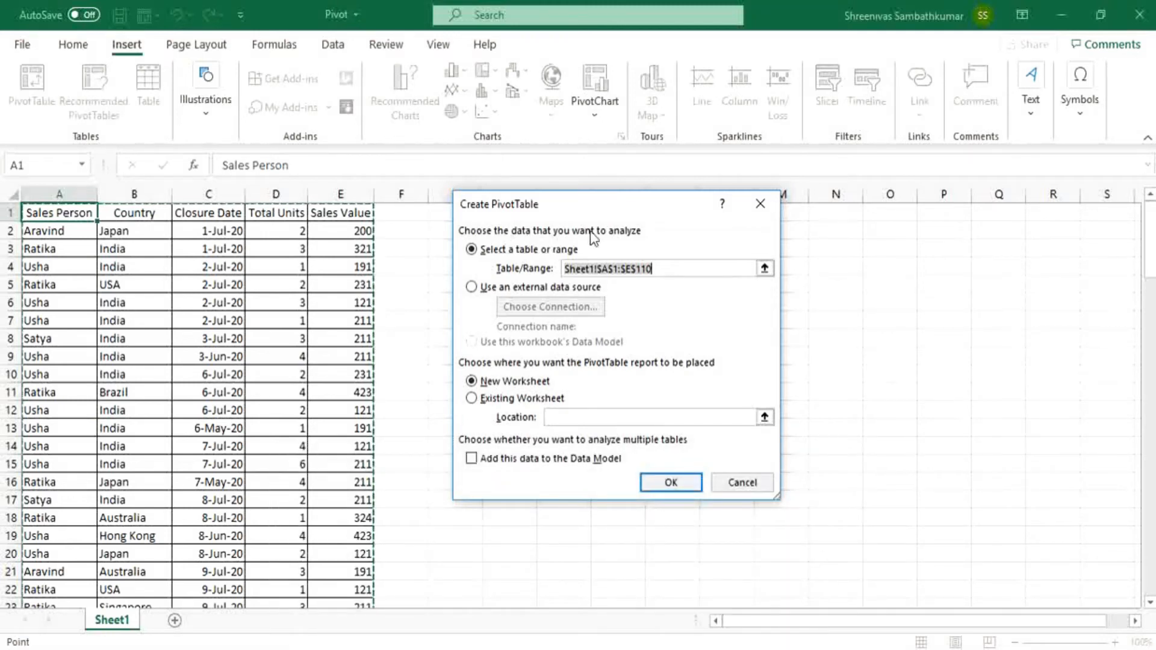
scroll(261, 328, "down", 3)
scroll(196, 318, "up", 3)
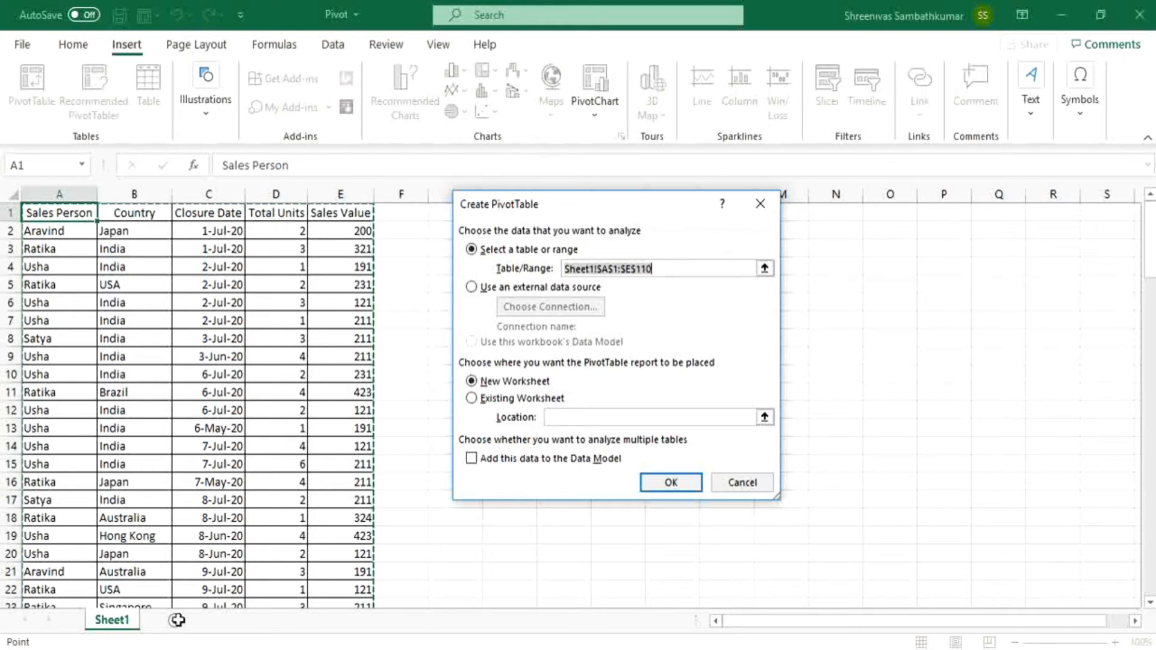
left_click(496, 406)
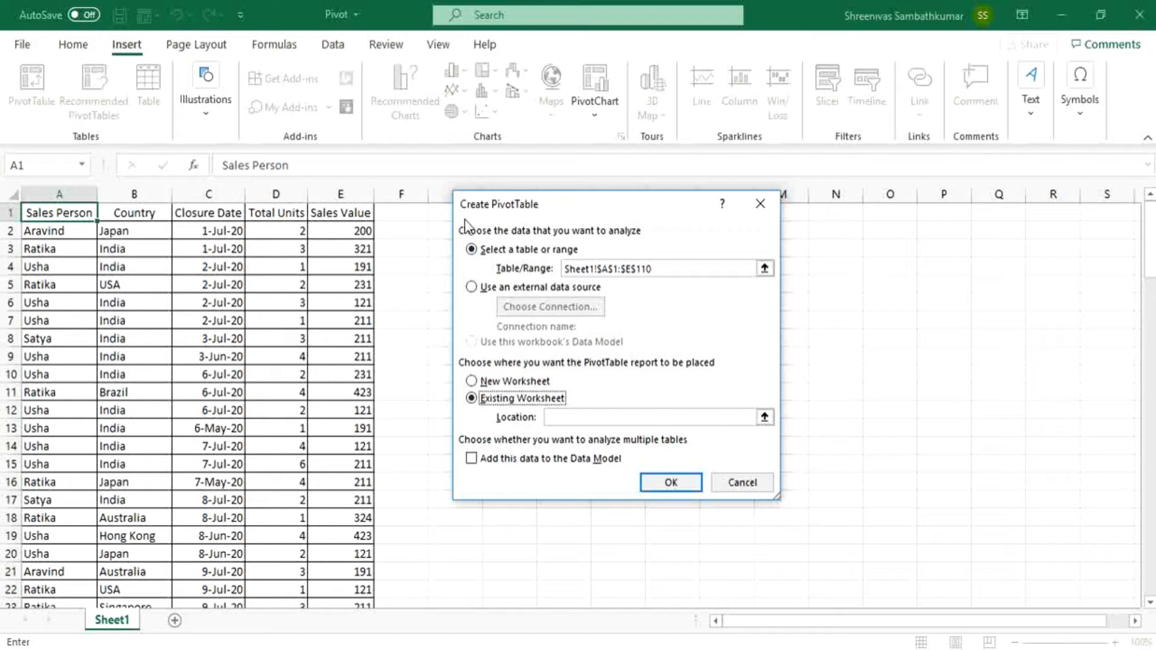
left_click_drag(482, 211, 901, 248)
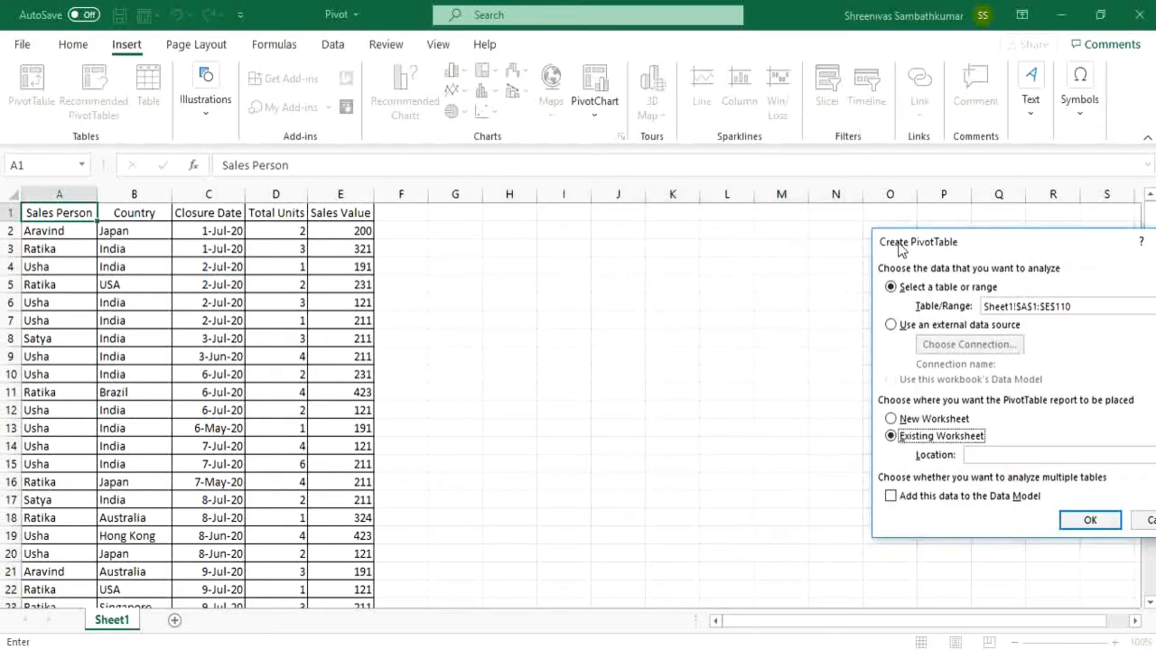
left_click(464, 215)
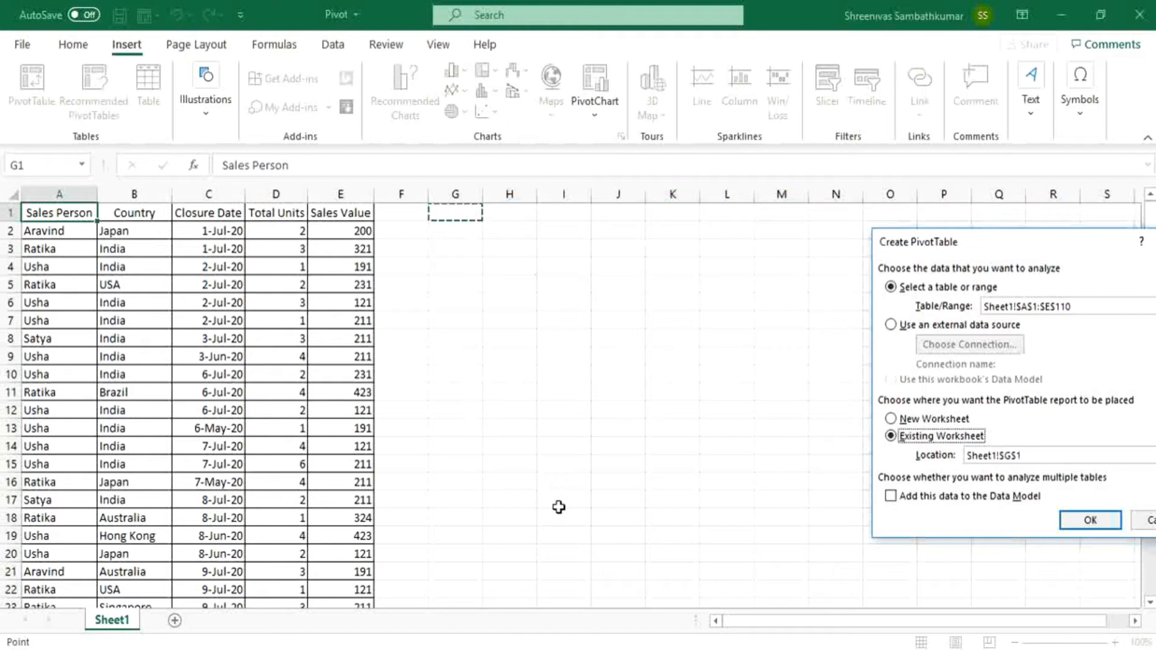
left_click_drag(977, 247, 714, 230)
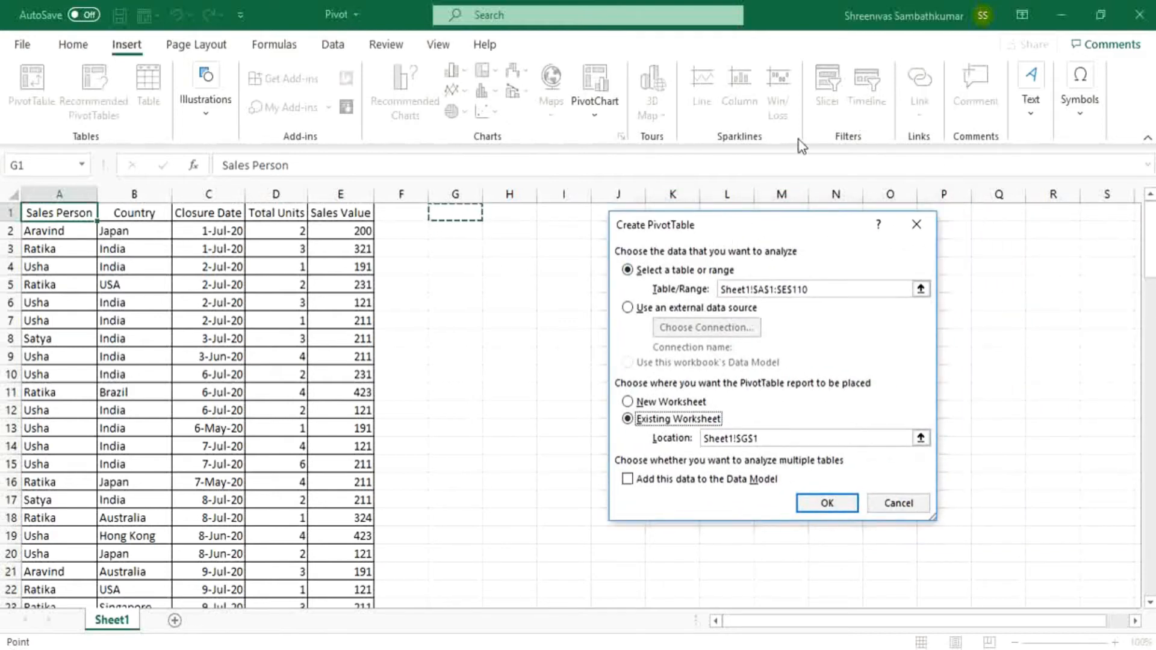
left_click_drag(803, 228, 782, 374)
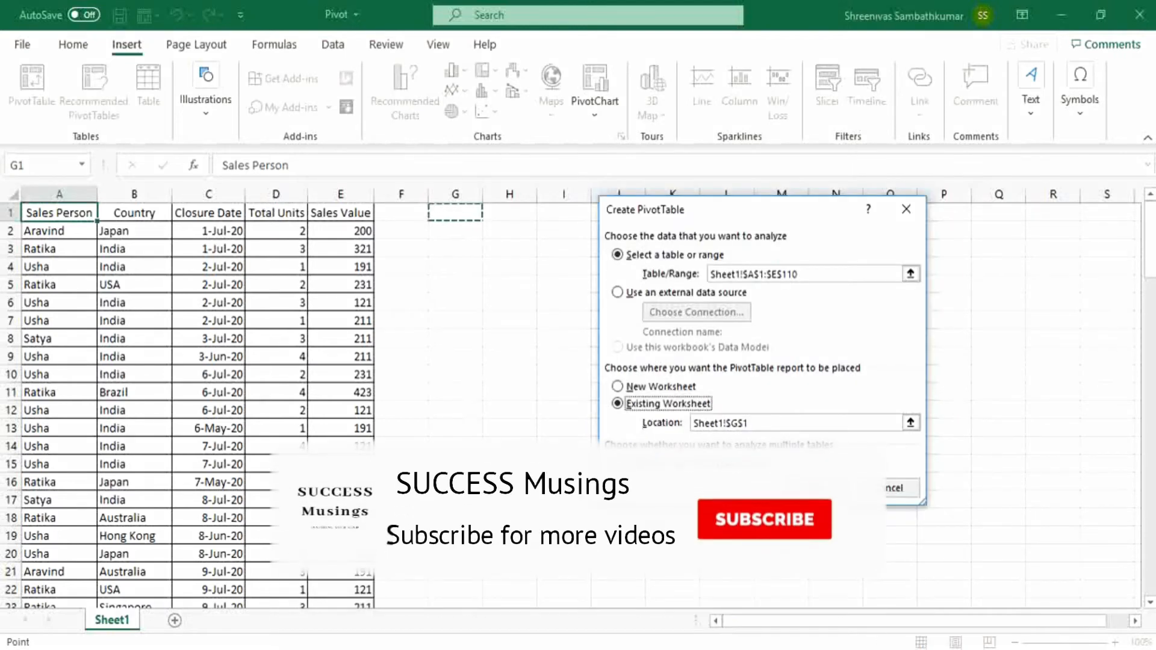
left_click(821, 489)
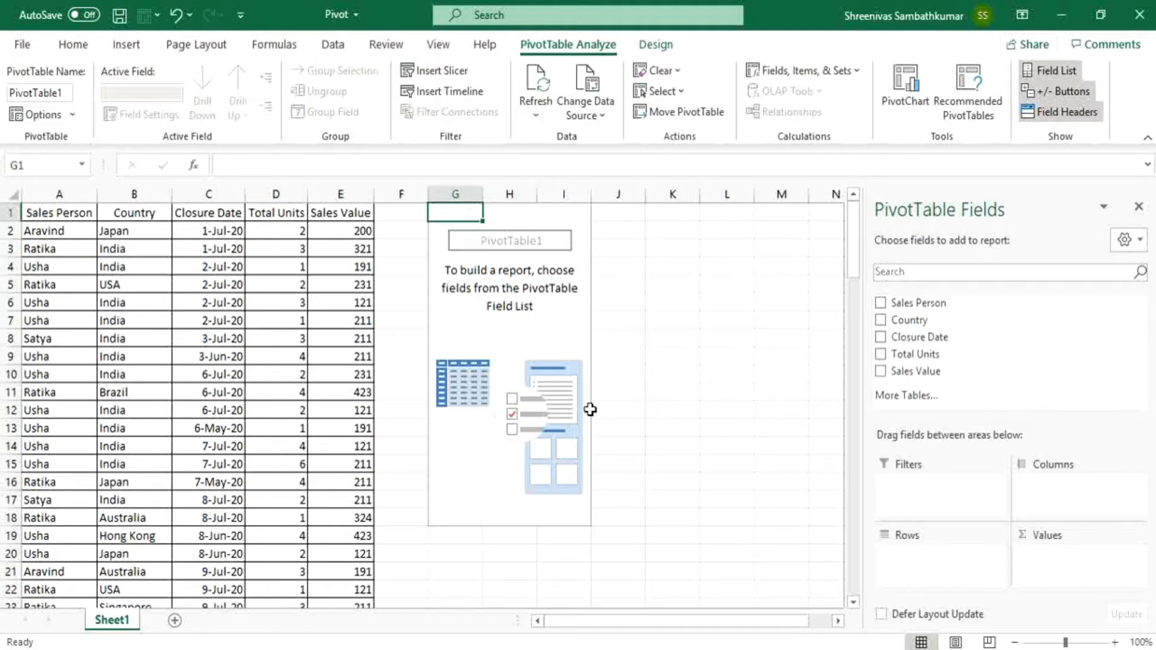
Step: Create a second PivotTable from the same sales range on a new worksheet
left_click(272, 259)
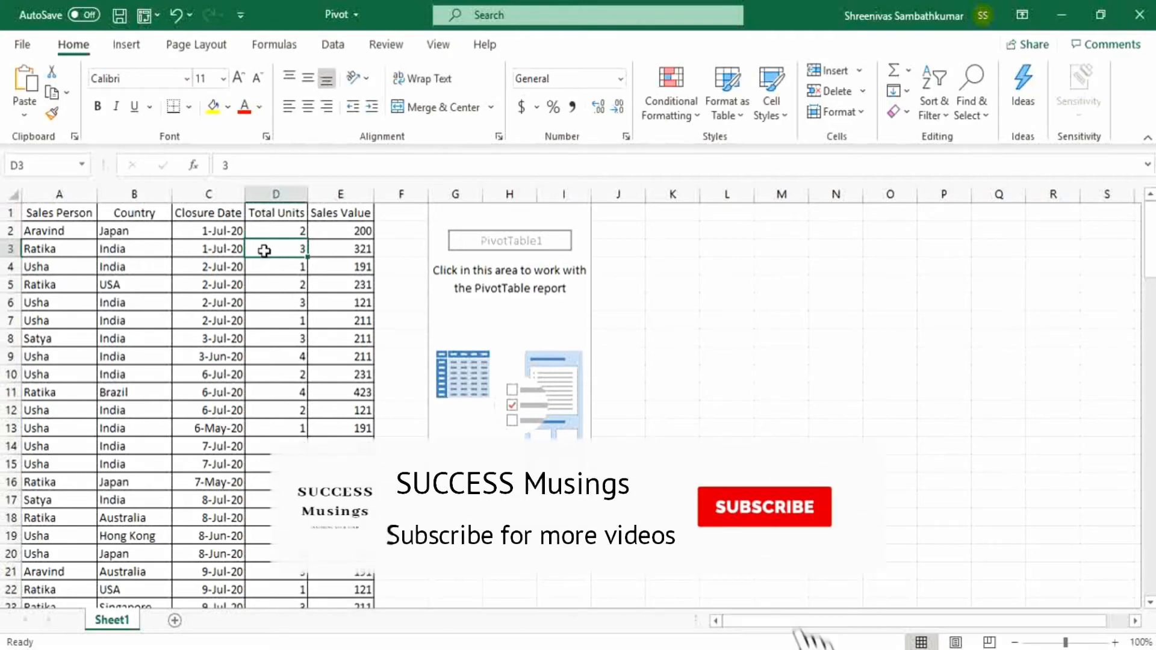
left_click(127, 282)
left_click(128, 47)
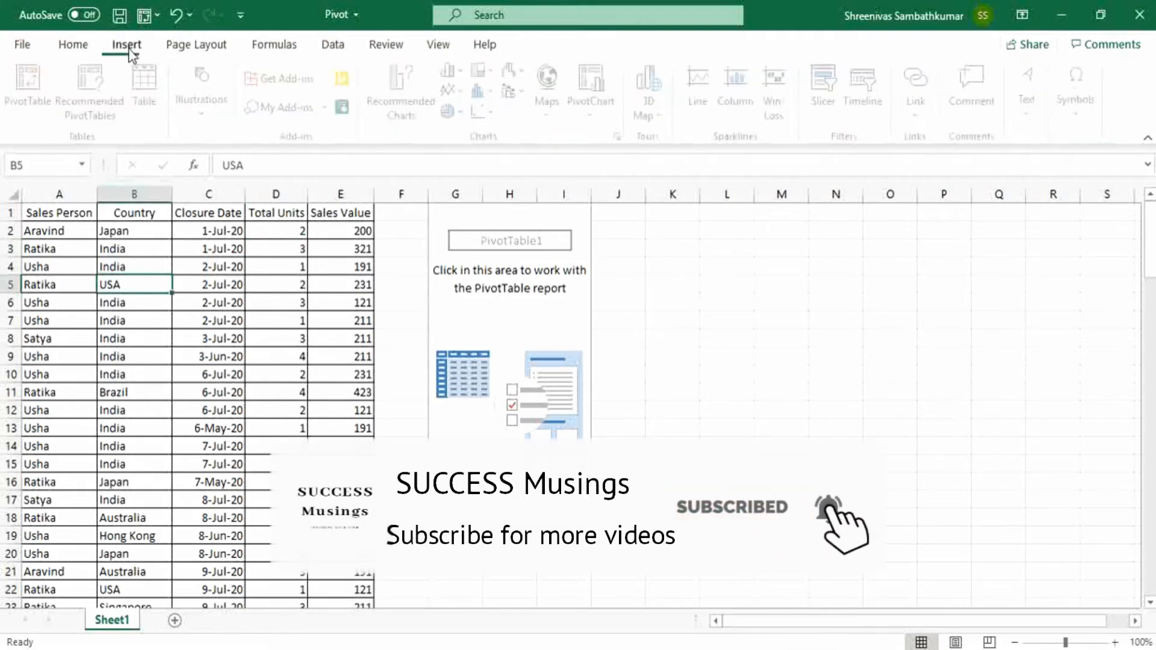
left_click(52, 88)
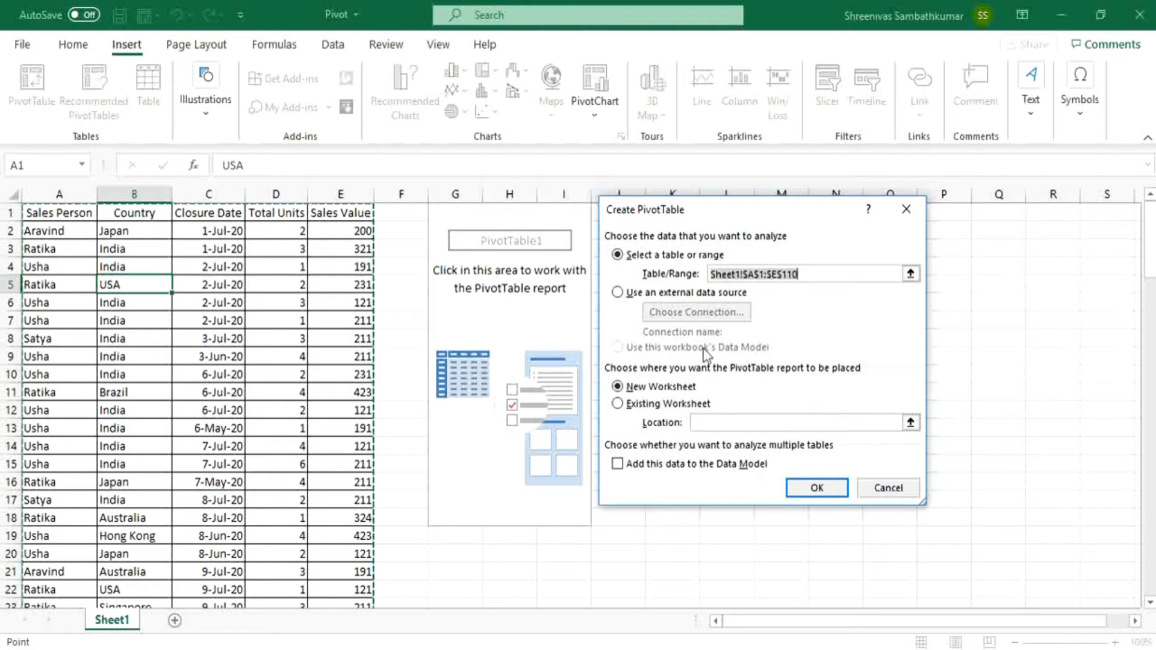
left_click(816, 488)
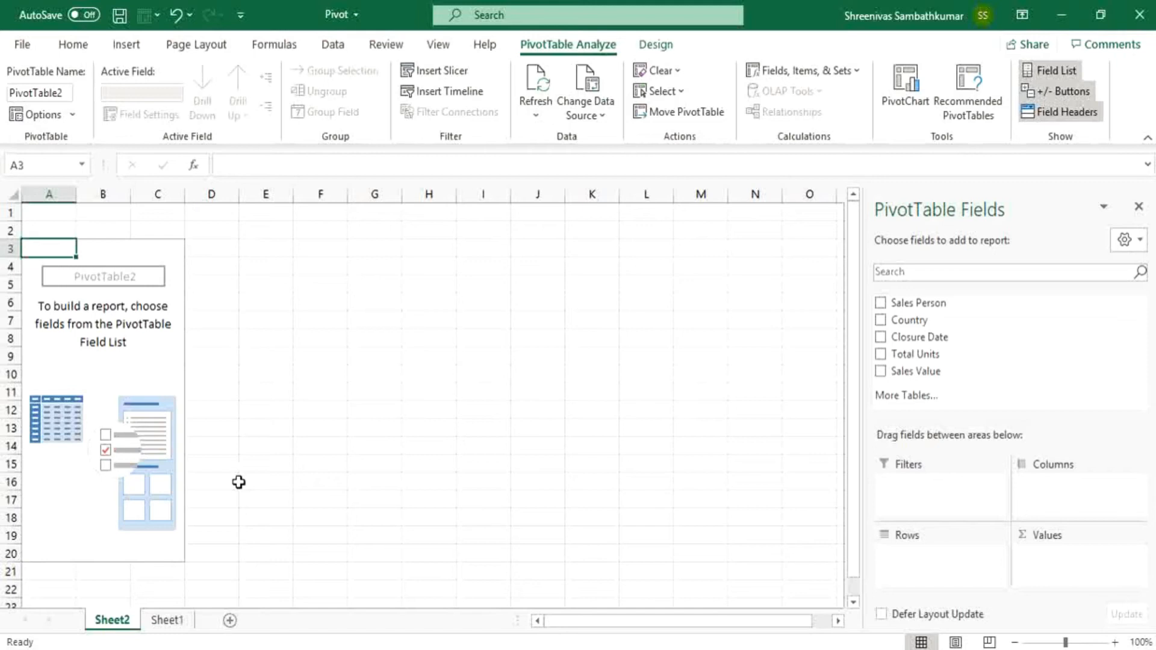
Step: In the PivotTable on Sheet1, add Sales Person to the rows and Sales Value to the values
left_click(166, 619)
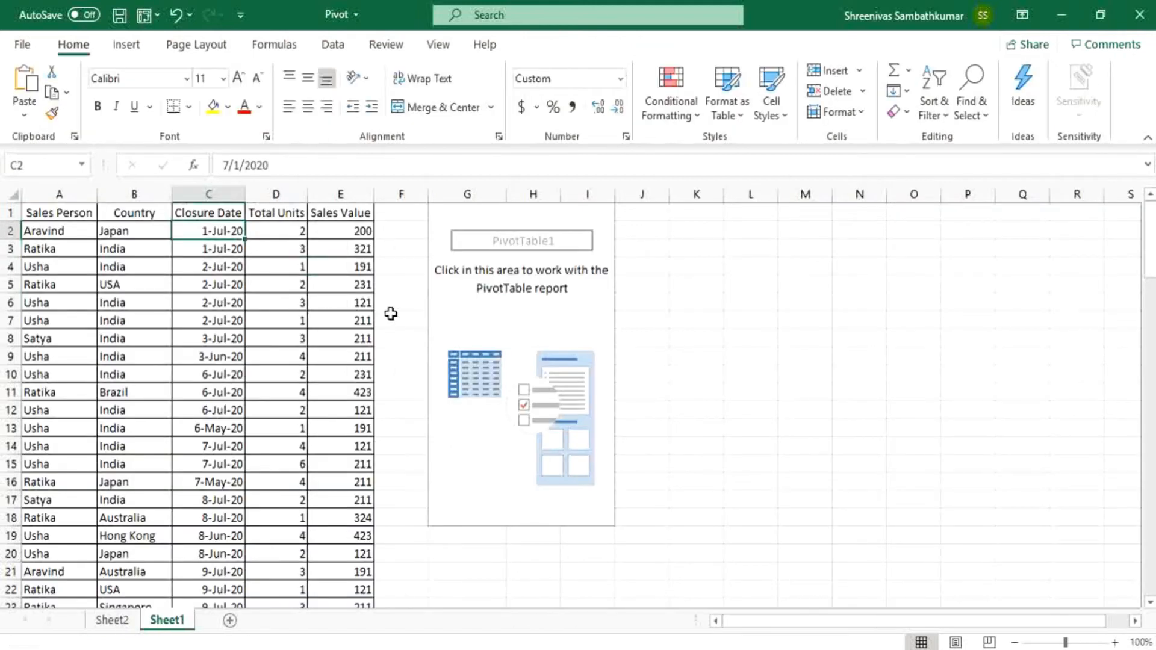
left_click(446, 303)
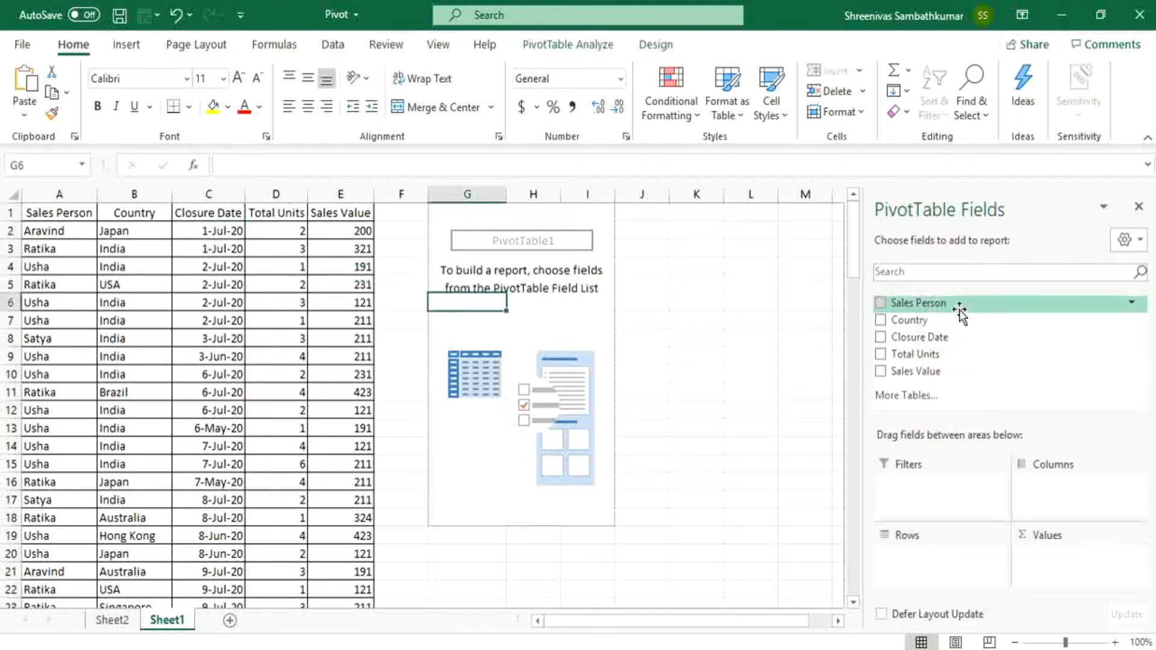
left_click_drag(959, 310, 958, 551)
left_click_drag(925, 372, 1082, 569)
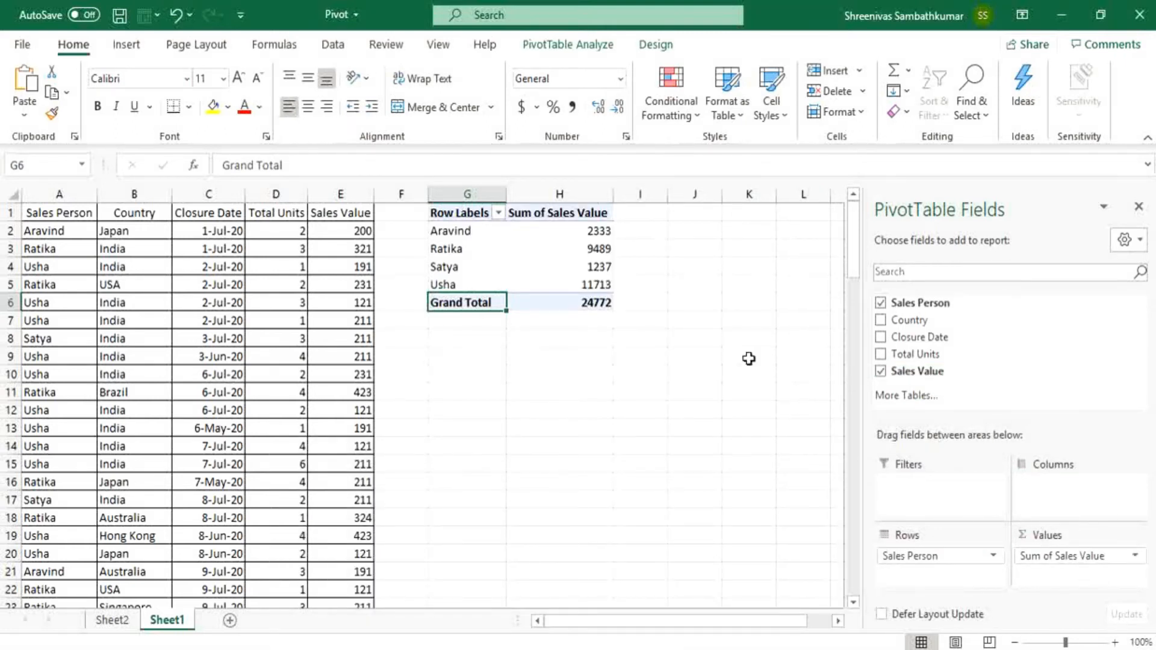
Step: Examine the sales value totals per sales person and the grand total in the PivotTable
mouse_move(600, 290)
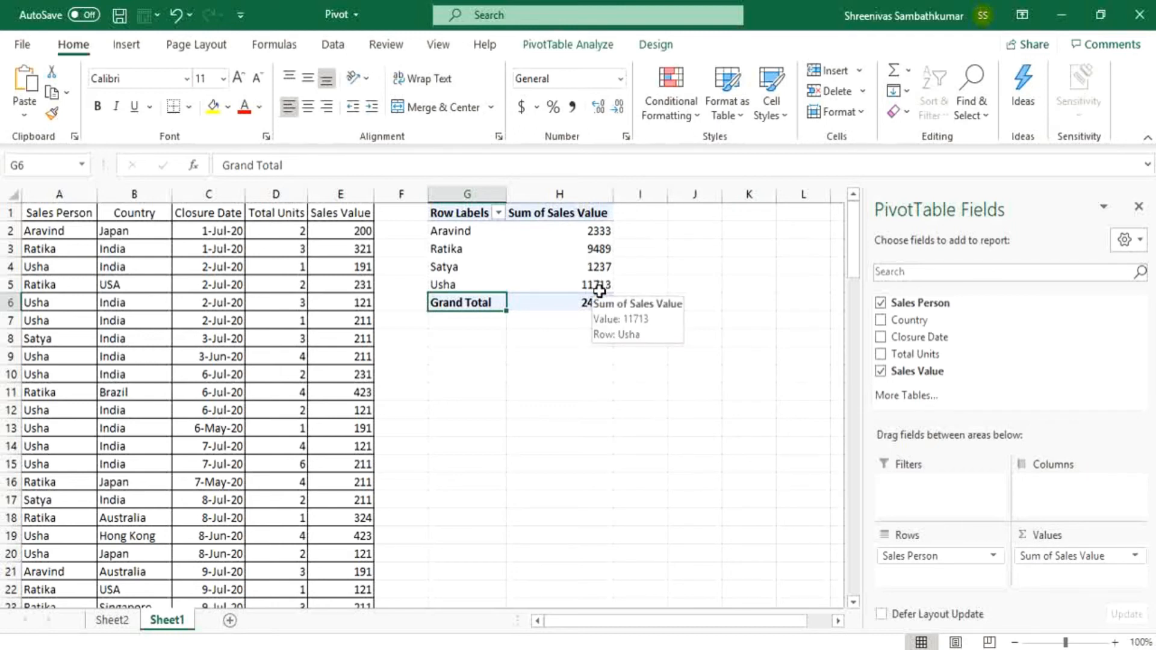
mouse_move(576, 236)
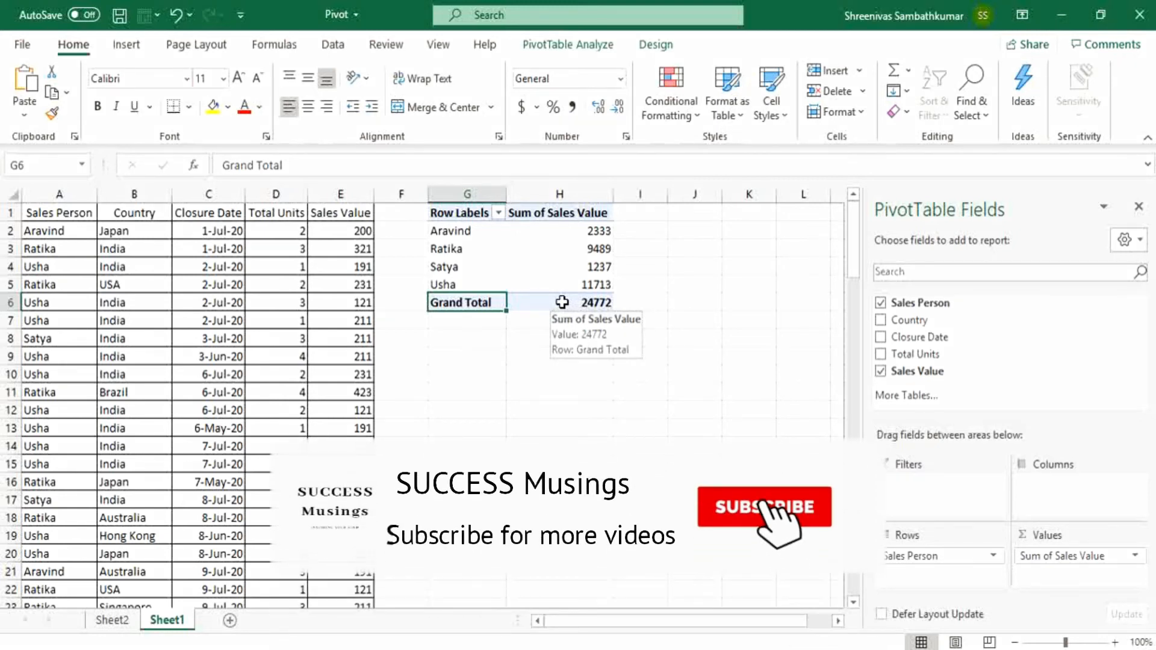
left_click_drag(562, 303, 453, 210)
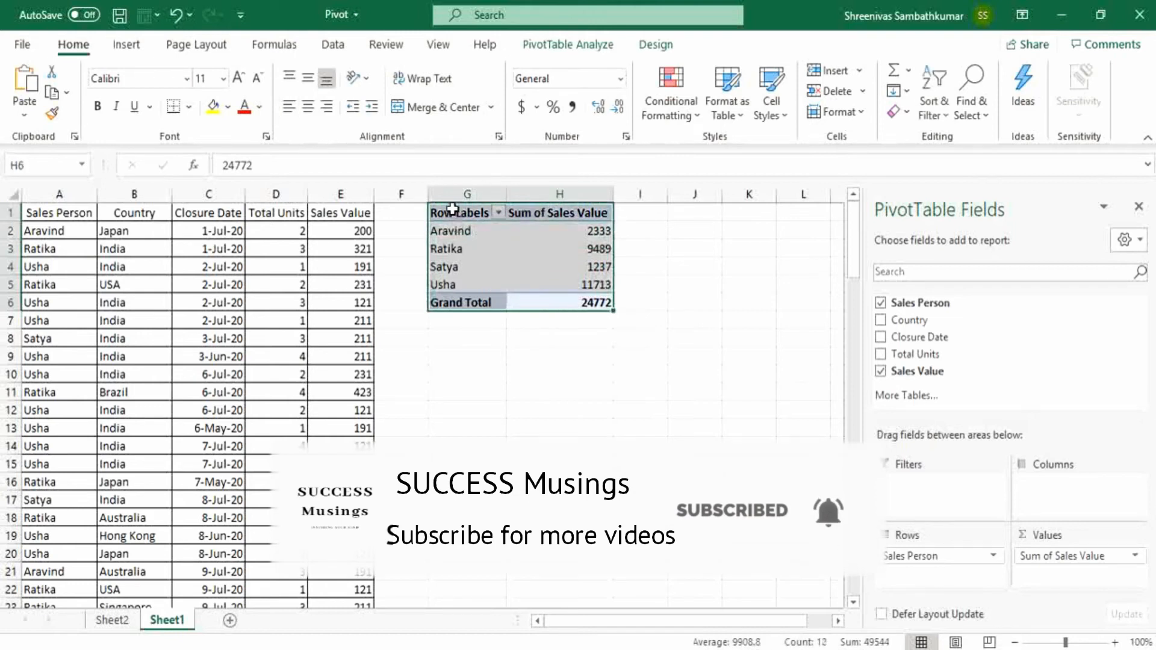
Step: Rename the PivotTable's Row Labels header in cell G1 to "Sales Person"
left_click(459, 213)
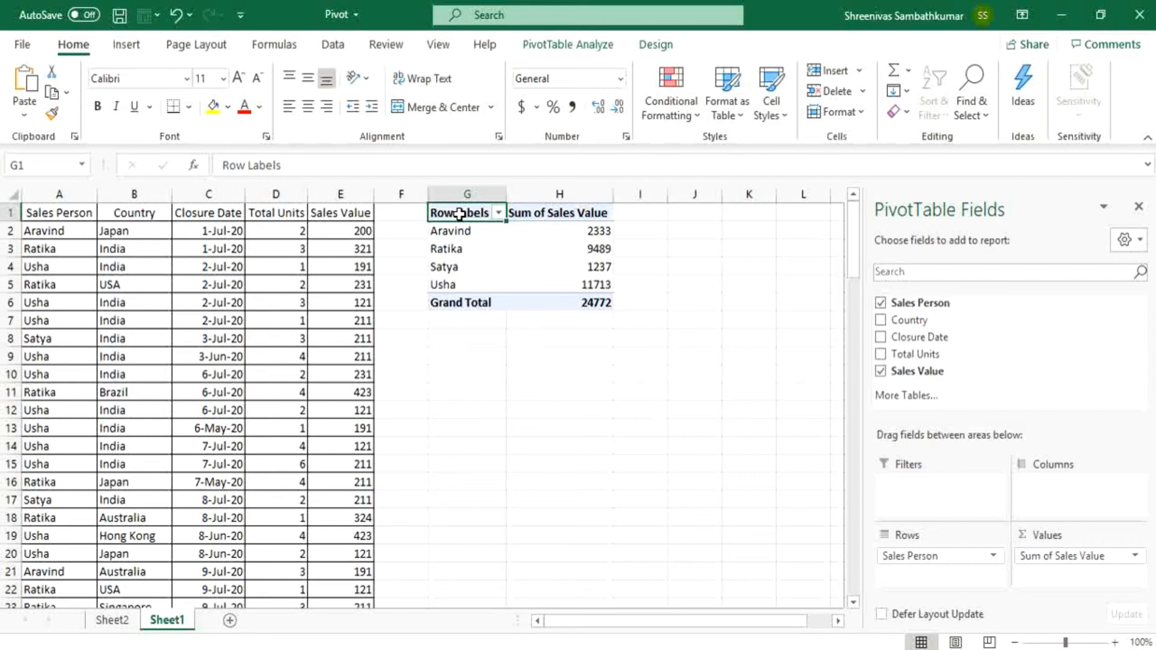
type("Sales")
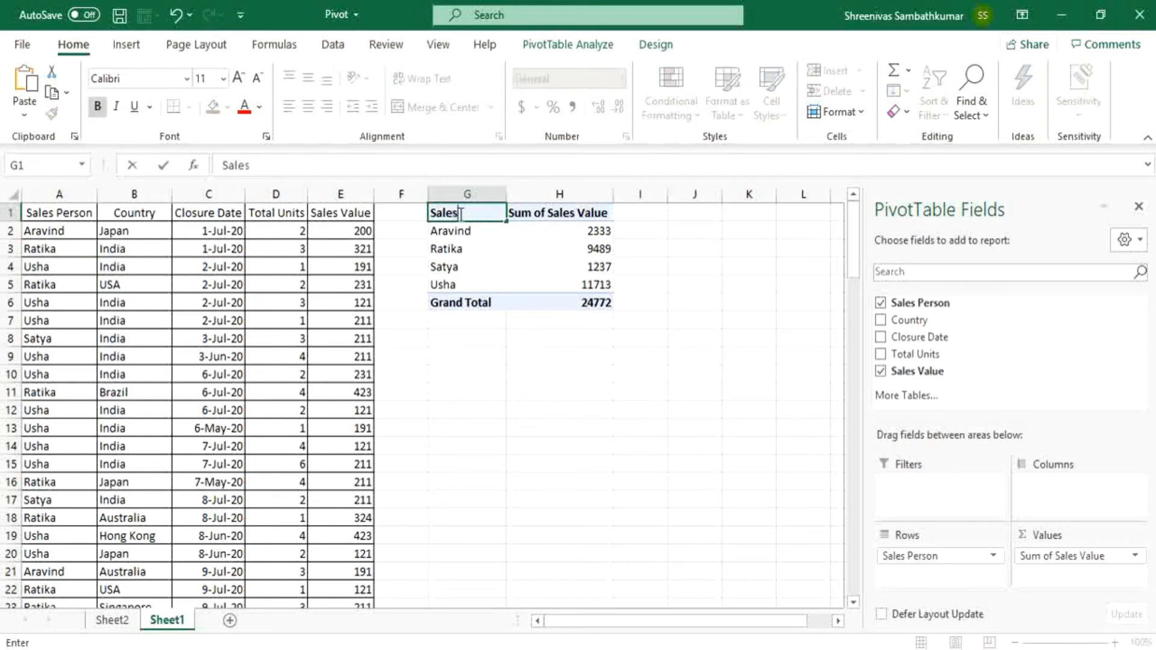
type(" Person")
key("Tab")
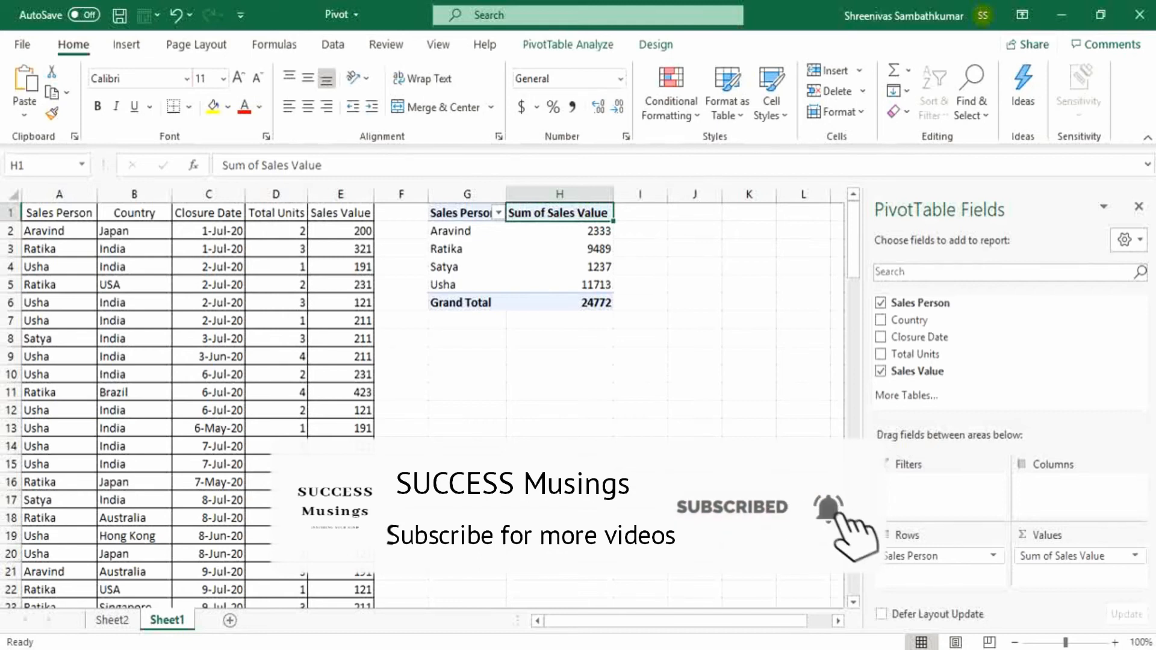
Step: Rename the PivotTable's Sum of Sales Value header in cell H1 to "Total Value"
type("Toto")
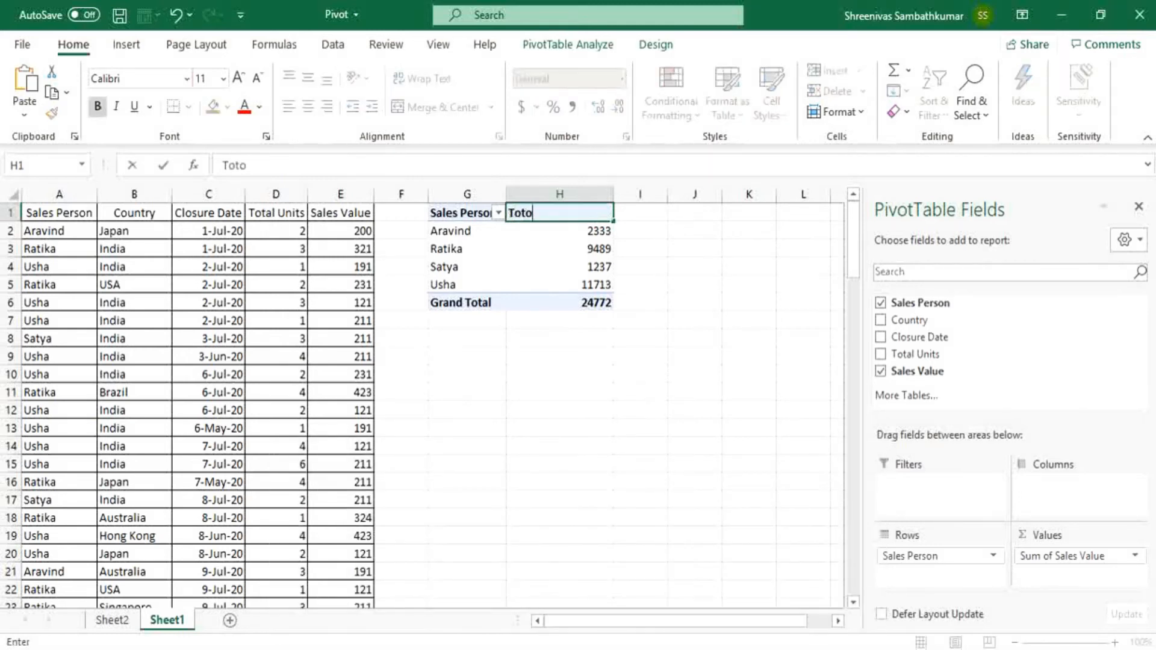
key("BackSpace")
type("al")
key("Return")
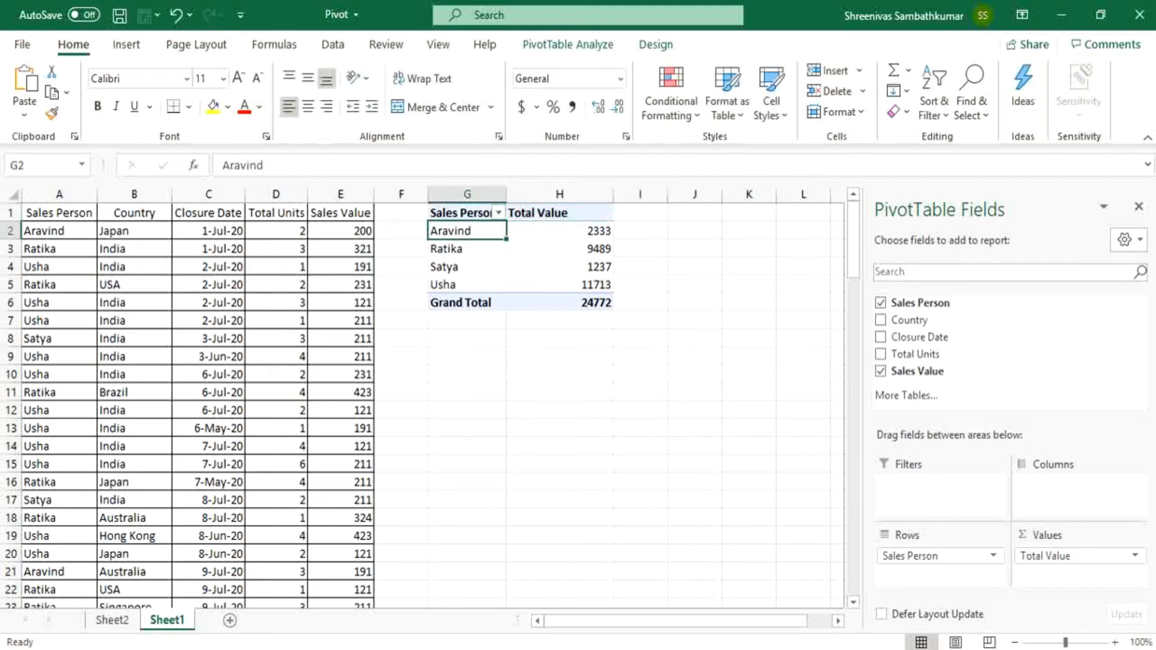
Step: Apply the dollar Accounting number format to the PivotTable's Total Value figures and grand total in H2:H6
left_click(594, 306)
left_click_drag(594, 305, 589, 232)
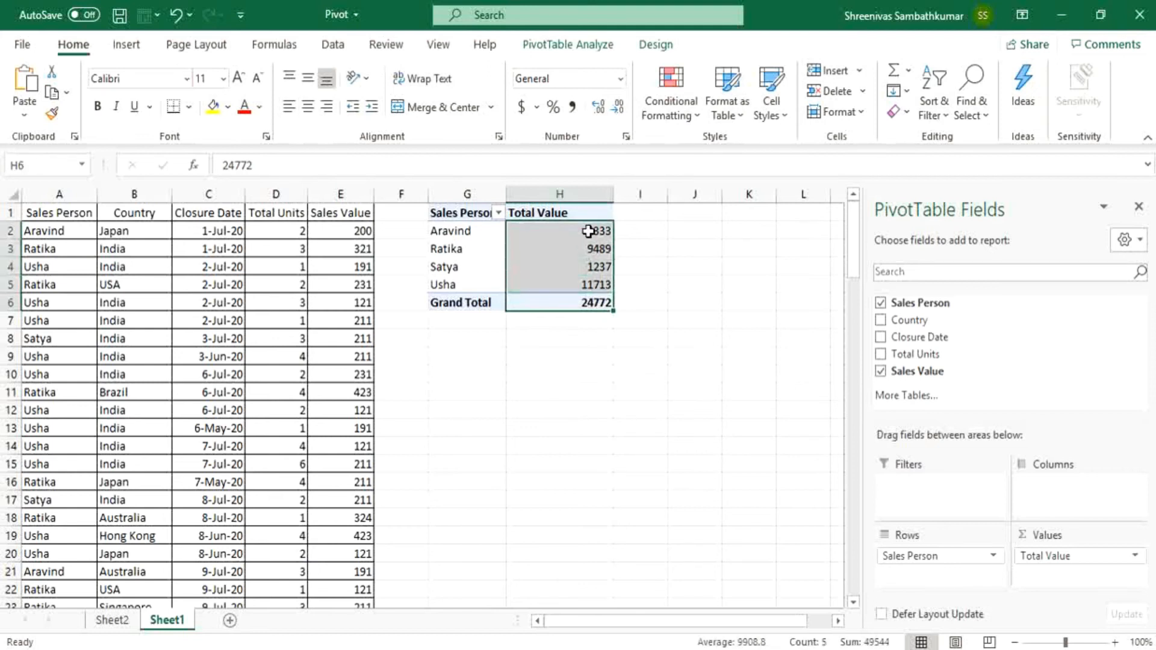
mouse_move(586, 228)
left_click(522, 99)
left_click(531, 280)
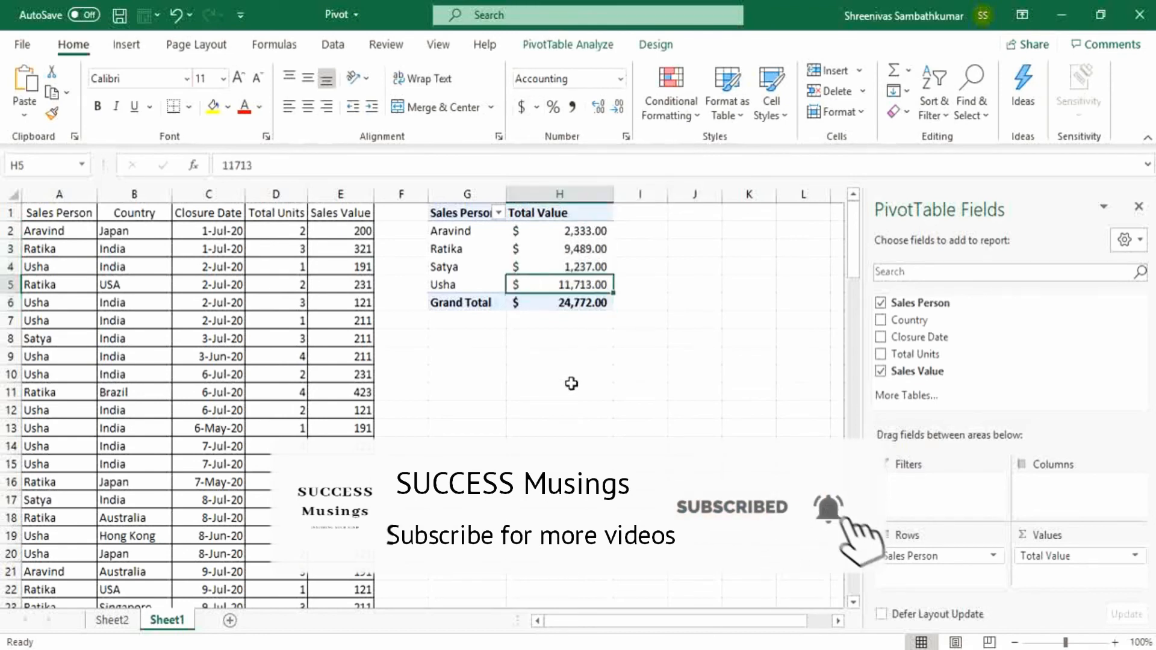
left_click(551, 302)
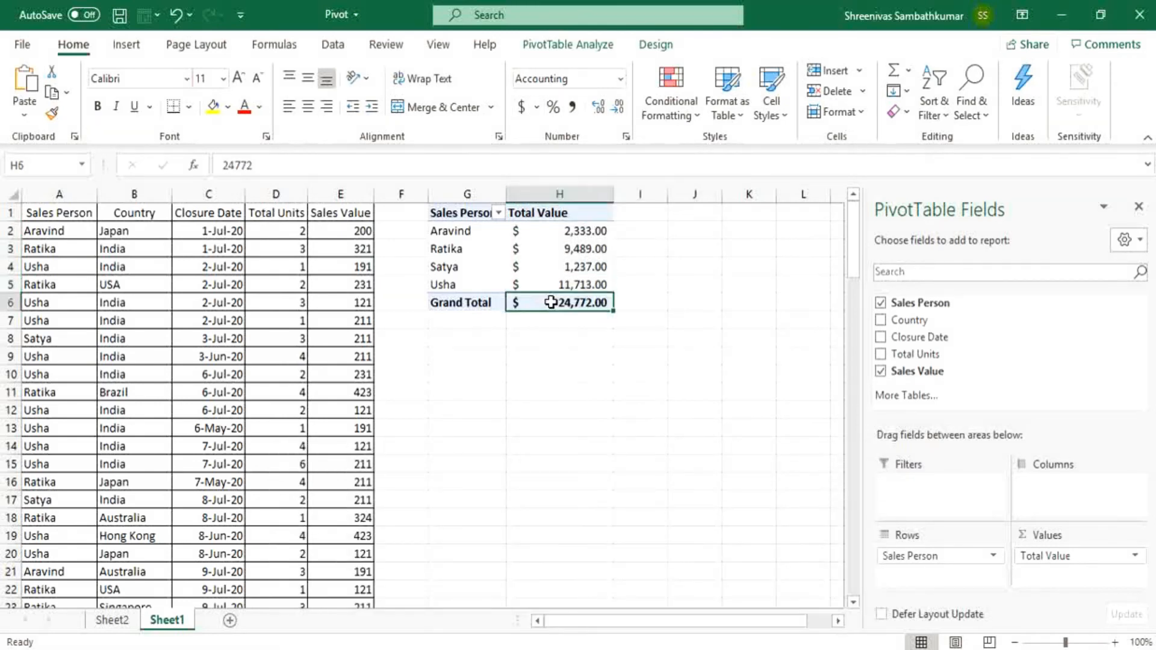
left_click_drag(572, 230, 591, 291)
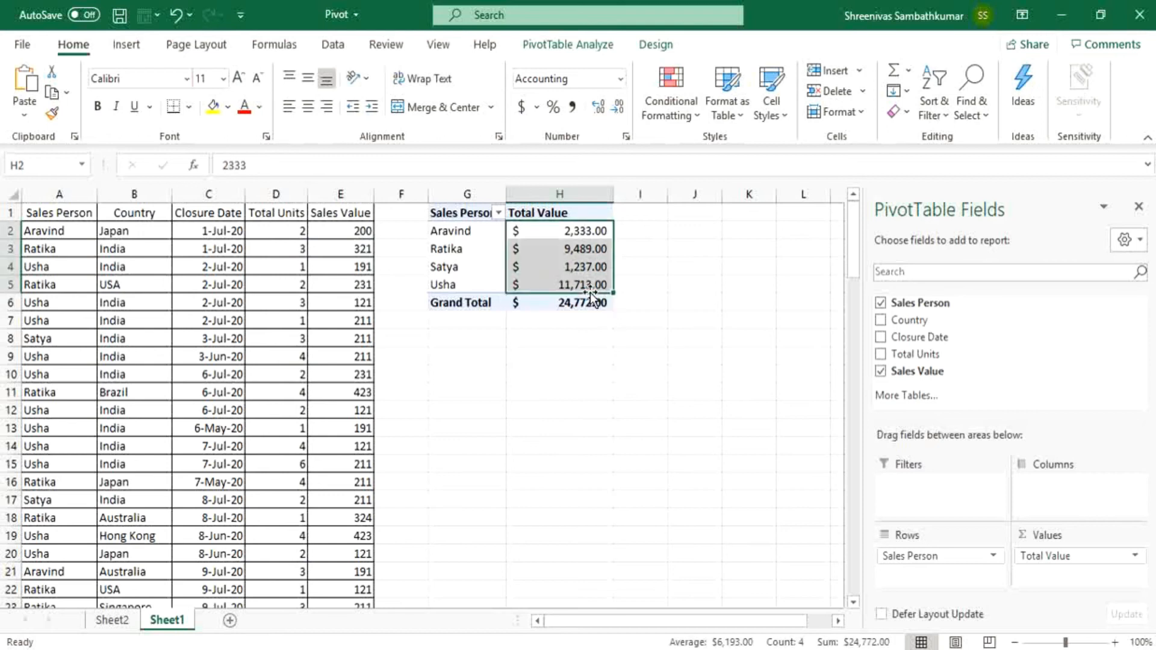
Step: In the empty PivotTable on Sheet2, add Sales Person to the rows, Sales Value to the values and Country to the columns
left_click(101, 628)
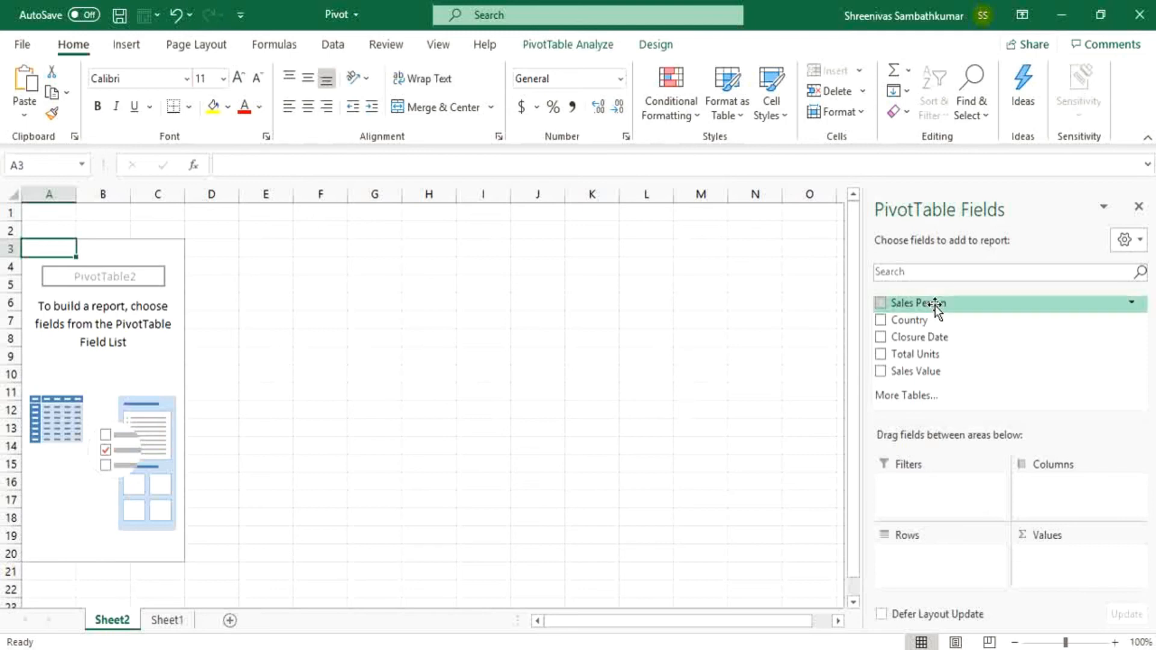
left_click_drag(935, 304, 937, 582)
left_click_drag(934, 373, 1065, 588)
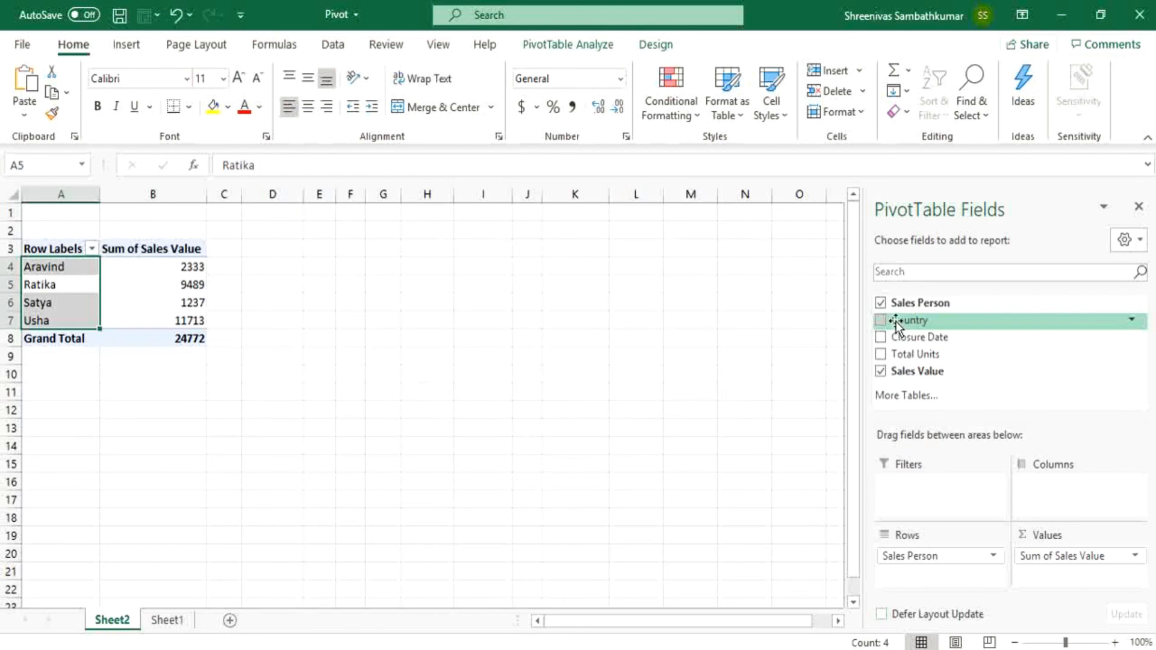
left_click_drag(895, 320, 1054, 497)
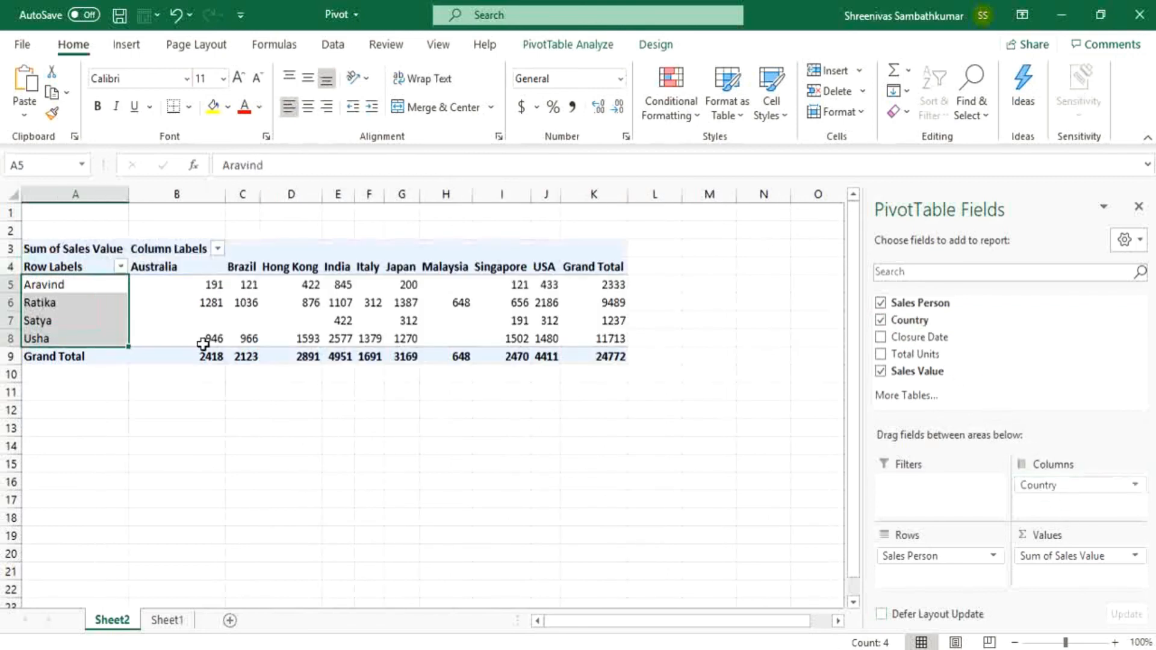
Step: Examine the sales value per sales person across the country columns and the grand totals in the Sheet2 PivotTable
left_click(189, 302)
left_click_drag(603, 284, 602, 357)
left_click_drag(548, 285, 208, 287)
left_click(172, 266)
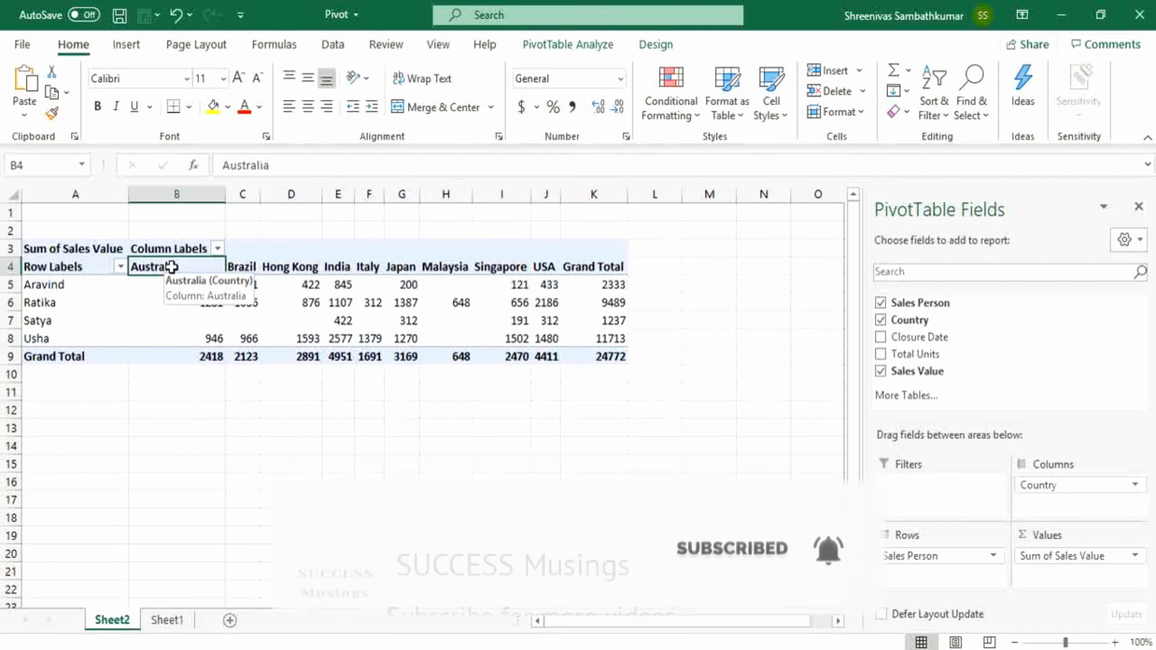
left_click_drag(183, 267, 545, 281)
left_click(609, 281)
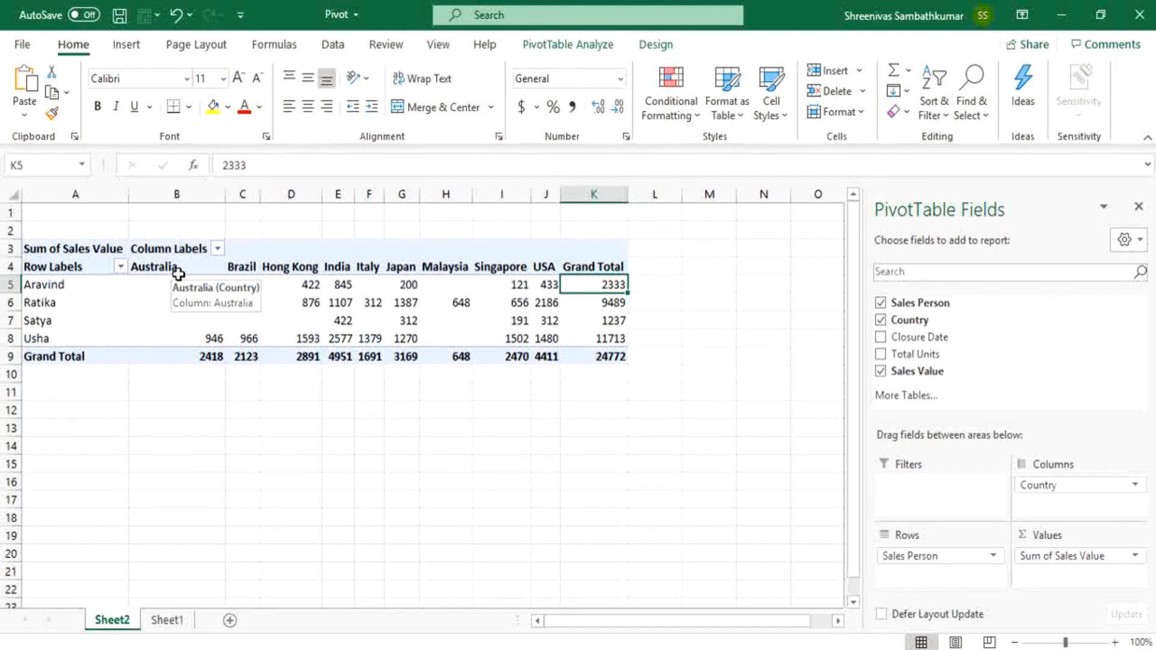
left_click_drag(179, 274, 552, 296)
left_click(369, 338)
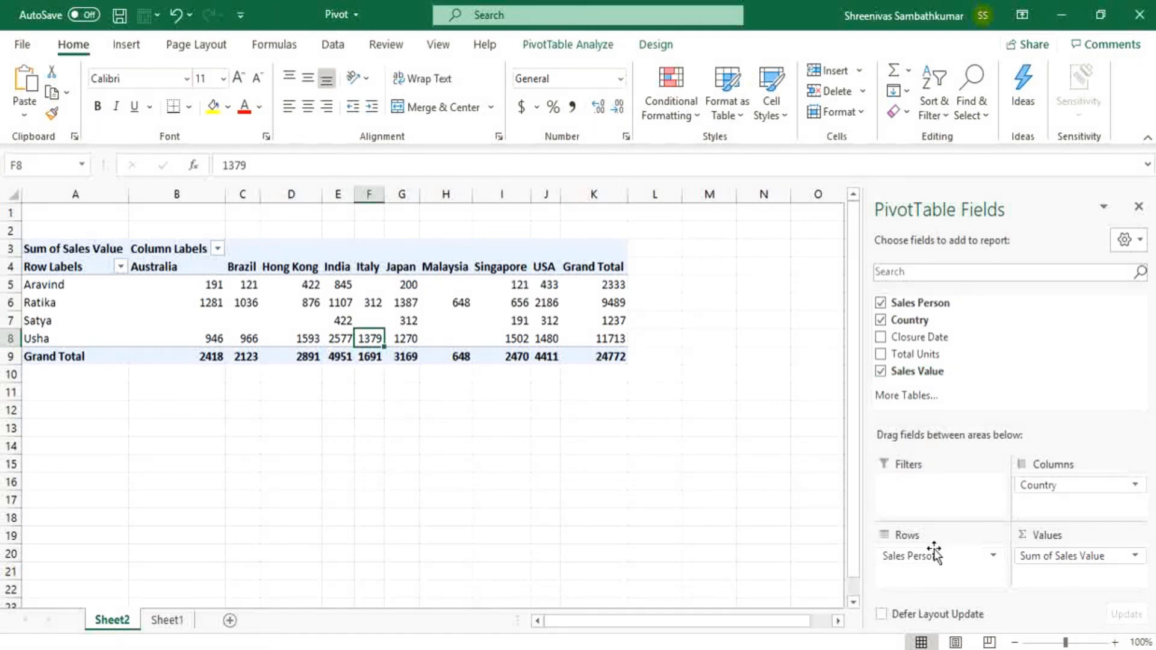
Step: Rearrange the Sheet2 PivotTable by moving Sales Person to the filters and Country to the rows
left_click_drag(938, 555, 937, 501)
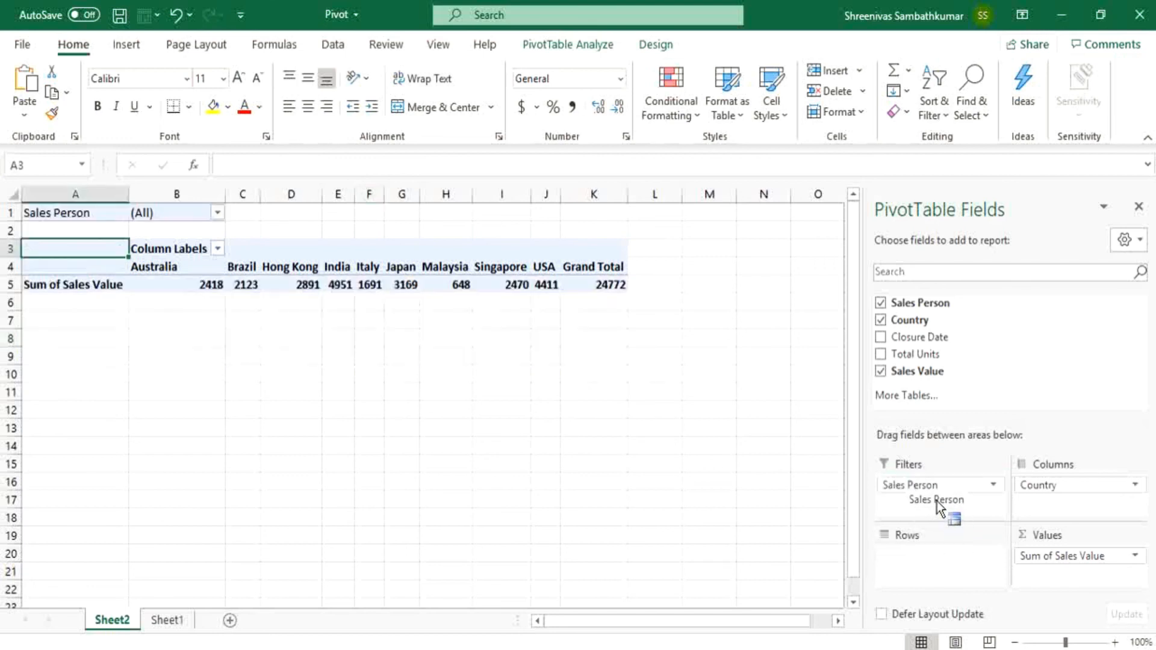
left_click_drag(1059, 489, 960, 570)
left_click_drag(56, 266, 56, 408)
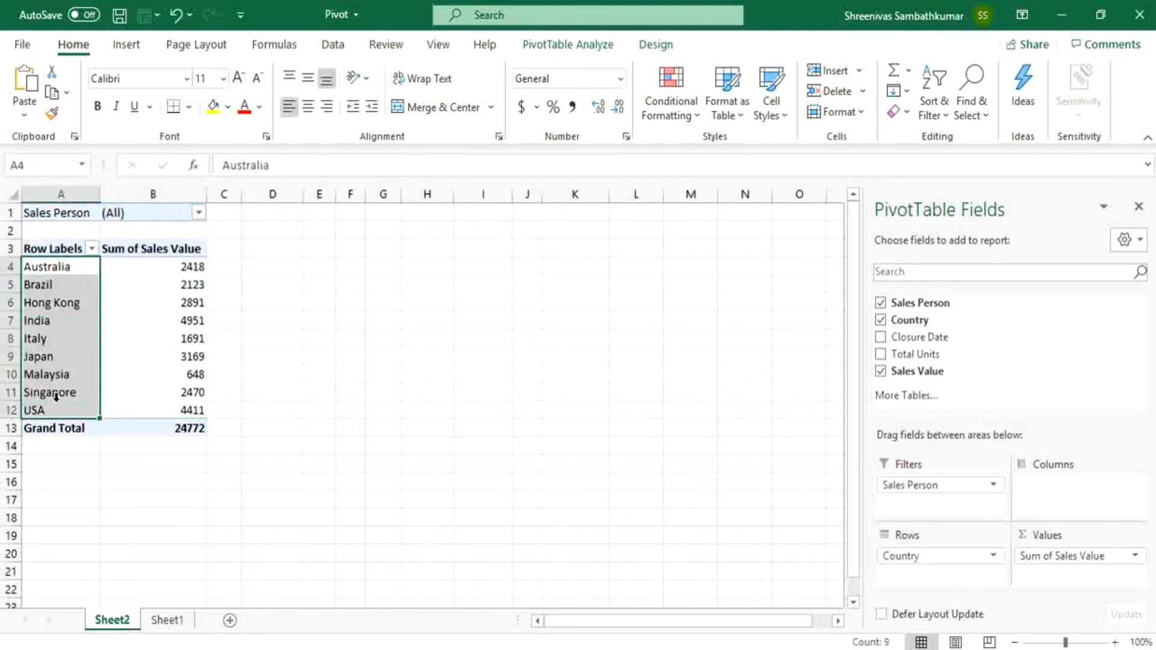
Step: Filter the Sheet2 PivotTable to the first sales person in the report filter list and review that person's values by country
left_click(199, 213)
left_click(41, 271)
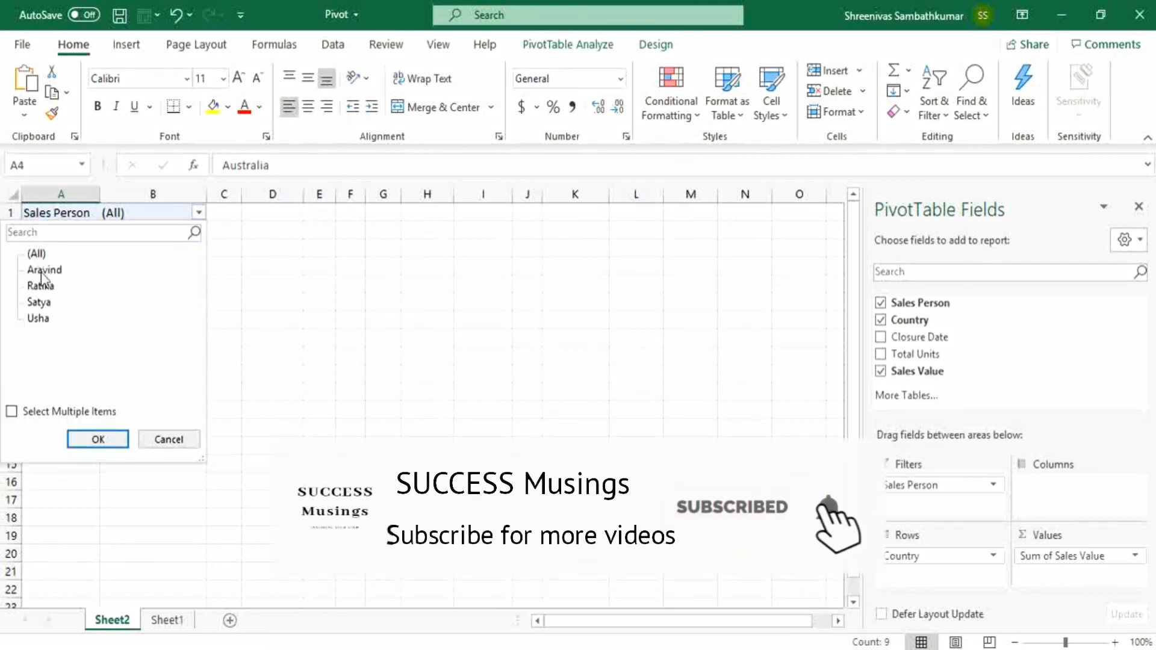
left_click(91, 441)
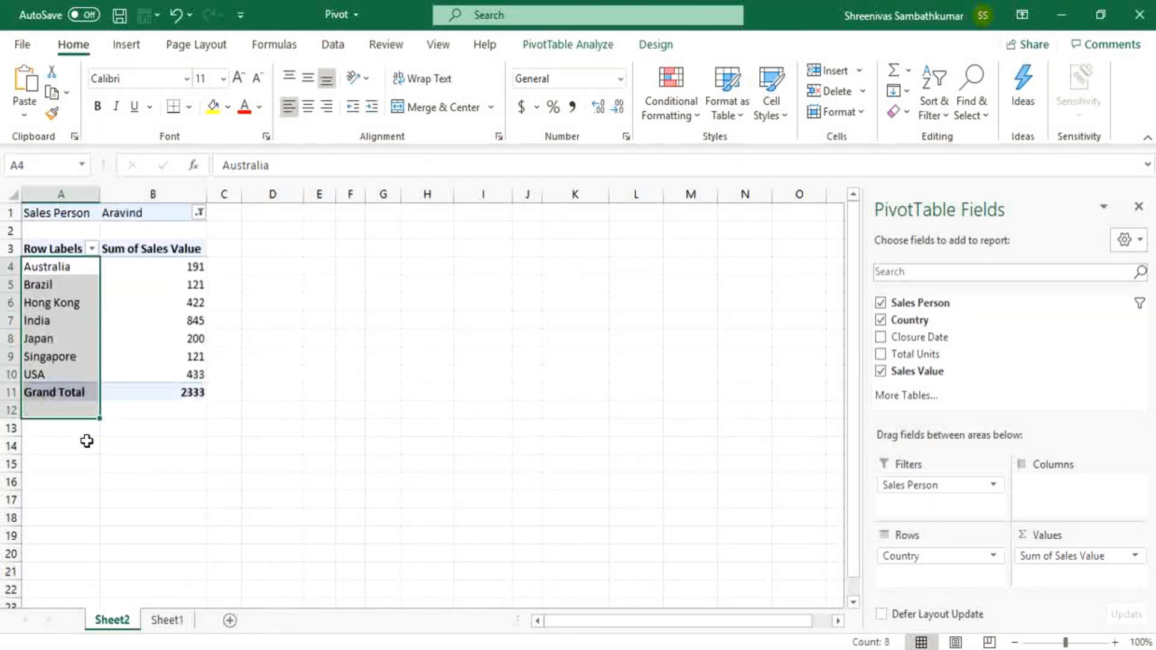
left_click(126, 394)
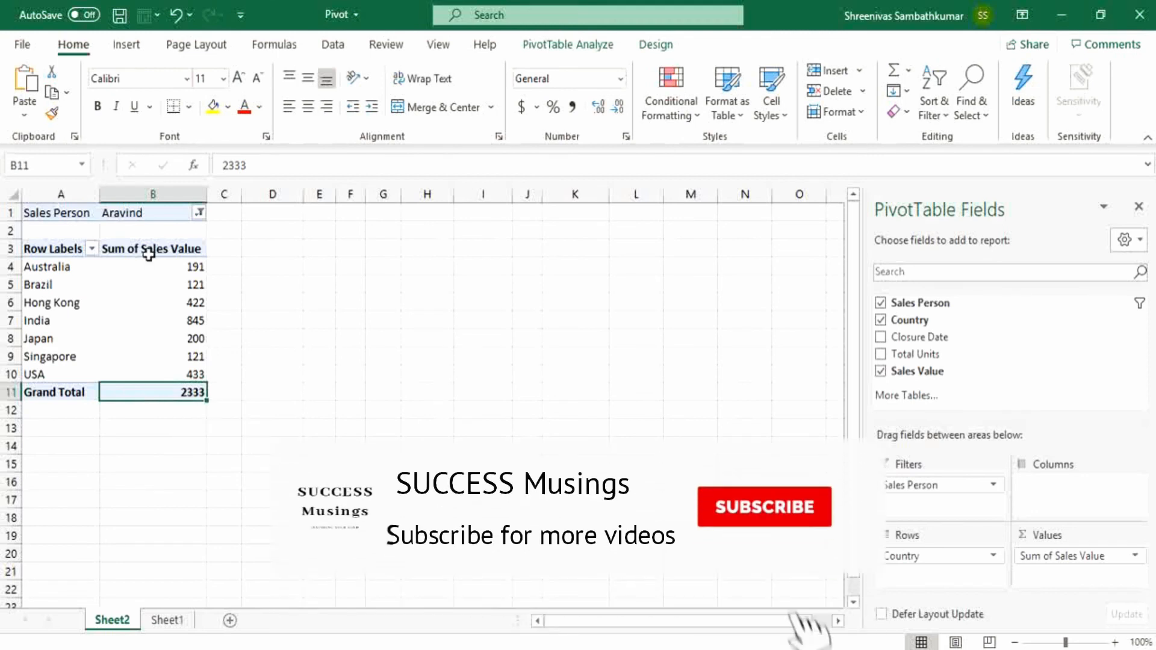
left_click_drag(155, 285, 157, 356)
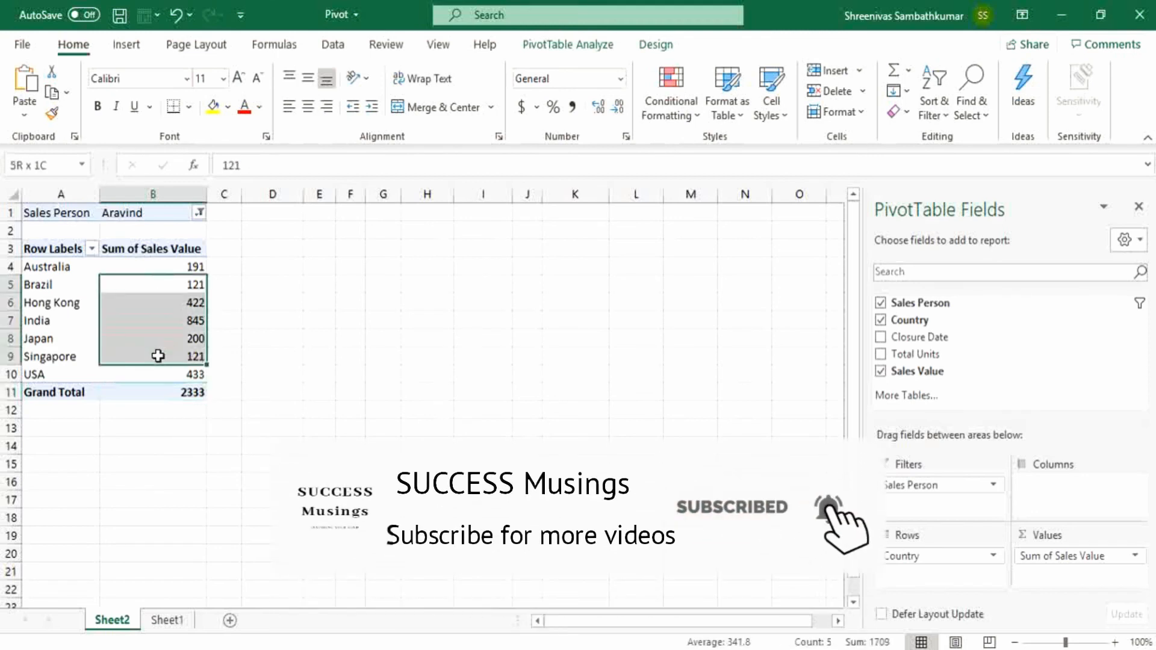